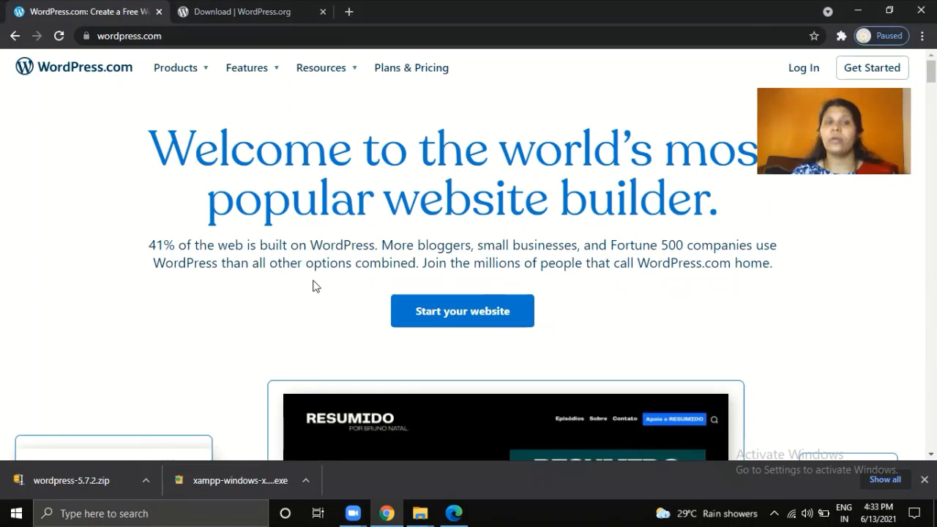
- Show the WordPress 5.7.2 download section on WordPress.org, then bring up File Explorer
left_click(261, 22)
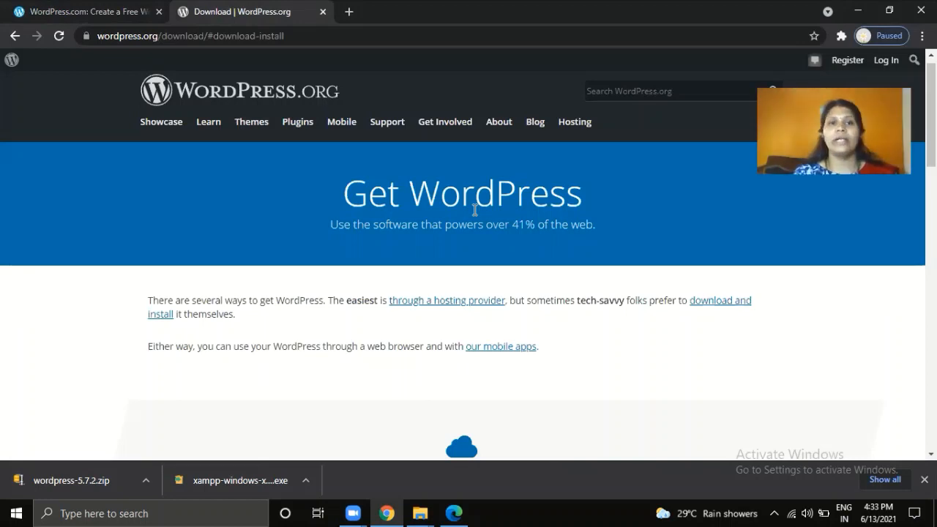
left_click(709, 304)
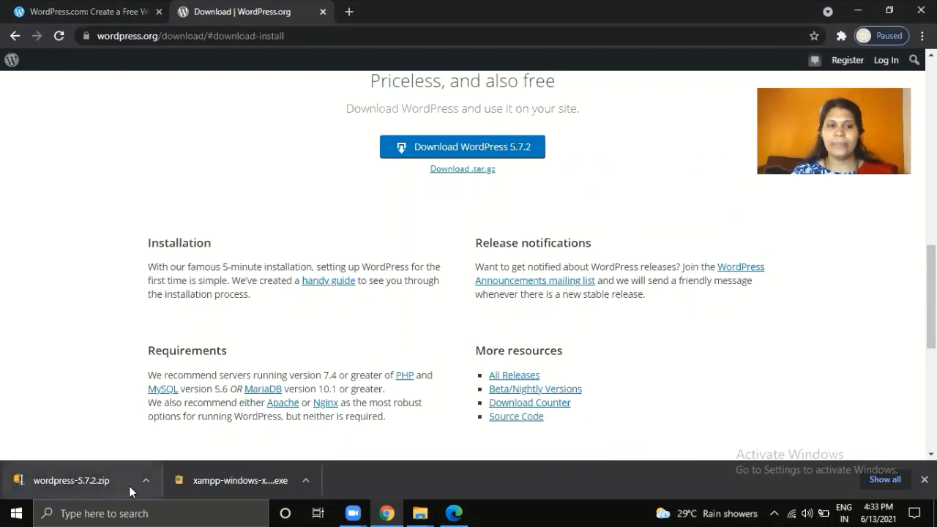
left_click(425, 513)
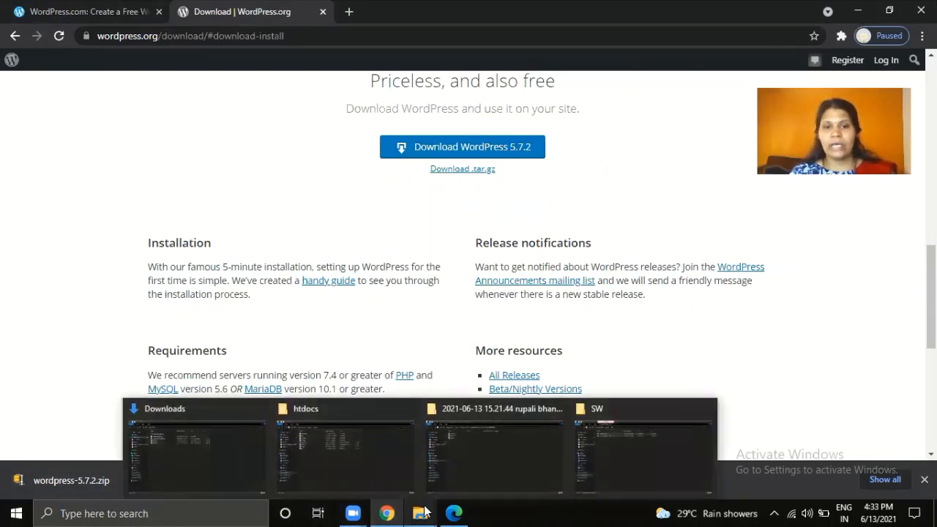
- Open the SW folder and browse the extracted wordpress folder inside wordpress-5.7.2
left_click(648, 489)
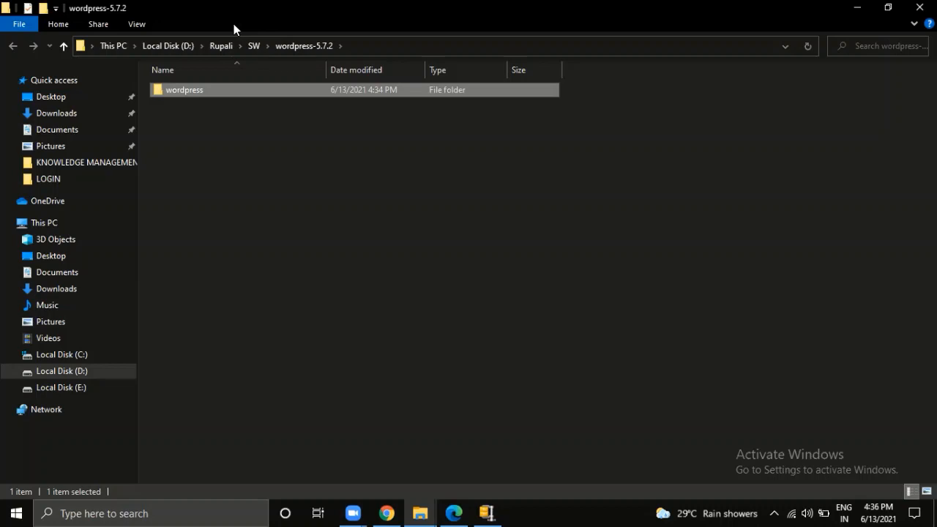
left_click(268, 192)
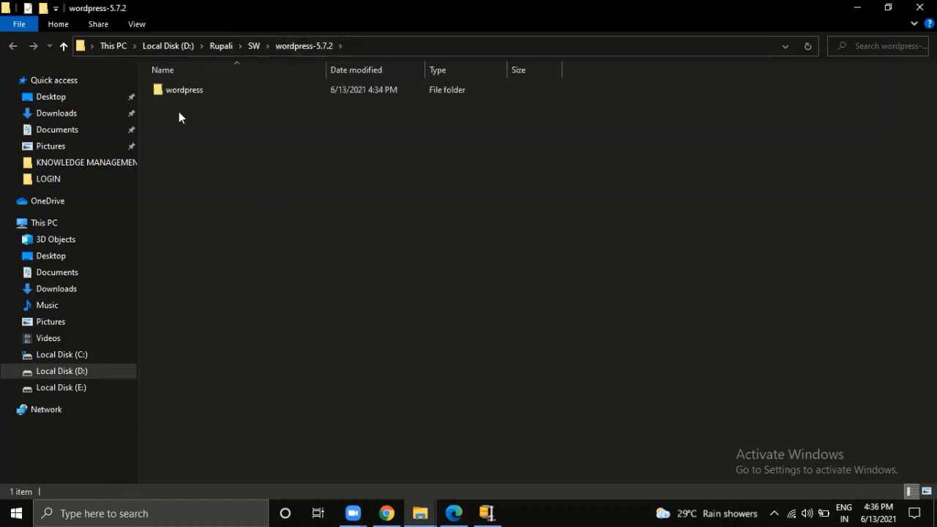
double_click(198, 94)
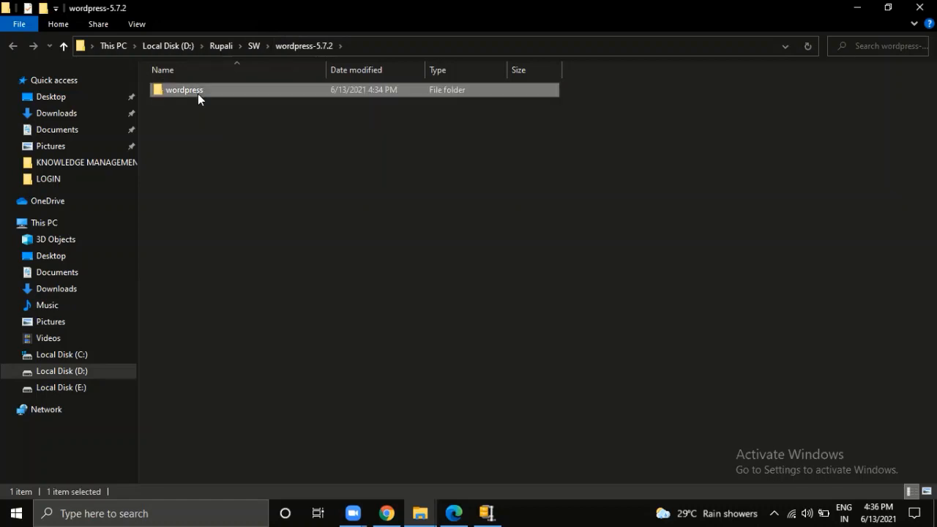
left_click(319, 49)
double_click(163, 94)
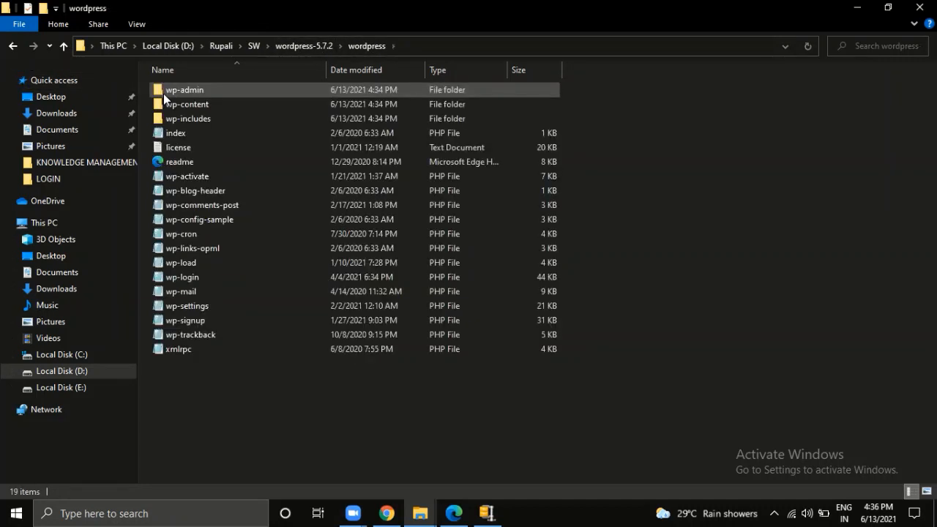
- Check wp-admin and wp-content, return to wordpress-5.7.2, then go to Local Disk (C:)
left_click(164, 93)
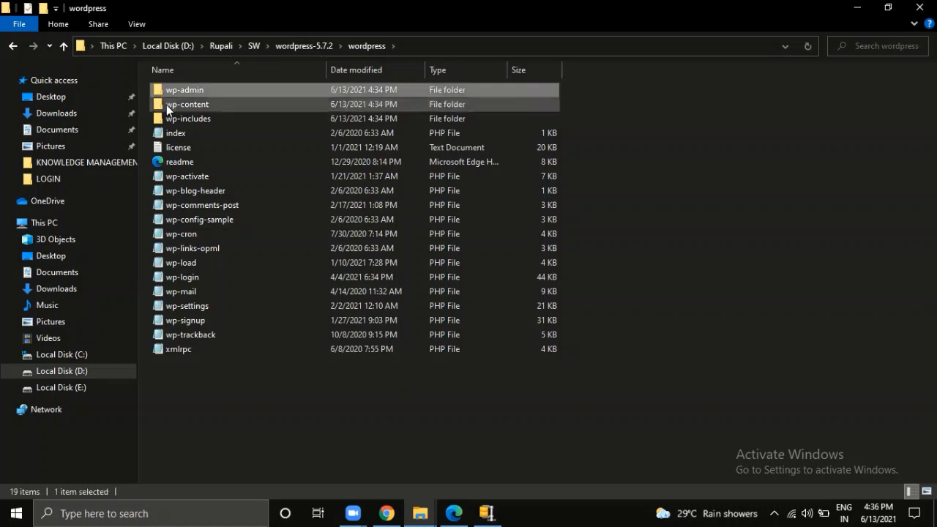
left_click(169, 119)
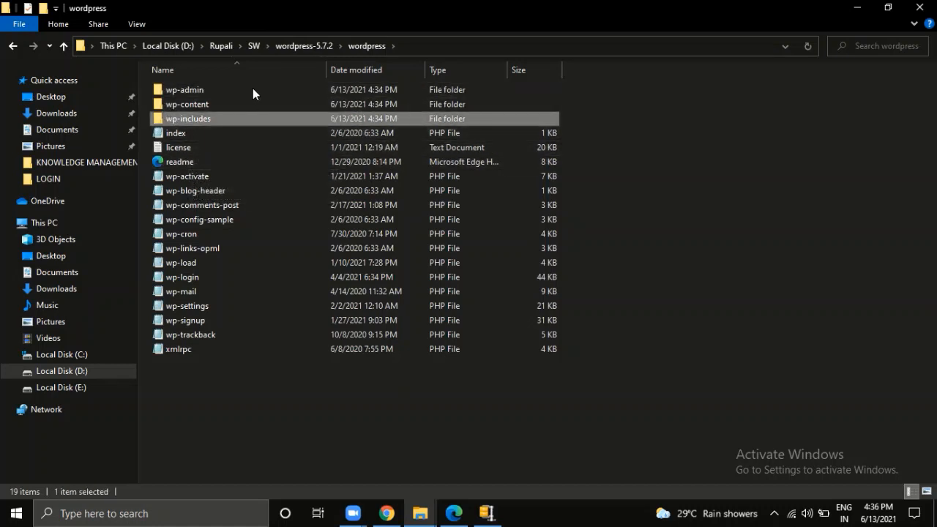
key("BackSpace")
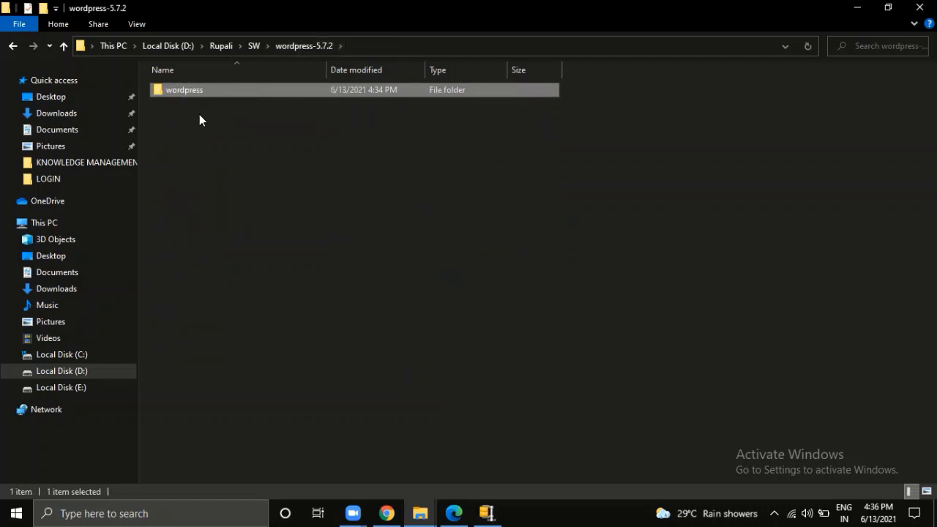
left_click(57, 354)
- Paste the wordpress folder into C:\xampp\htdocs and verify its contents
double_click(173, 234)
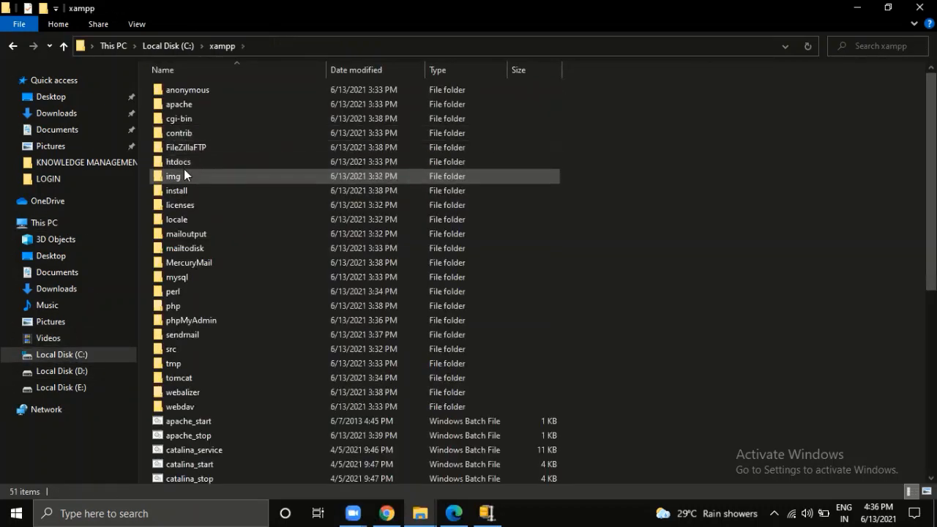
double_click(191, 161)
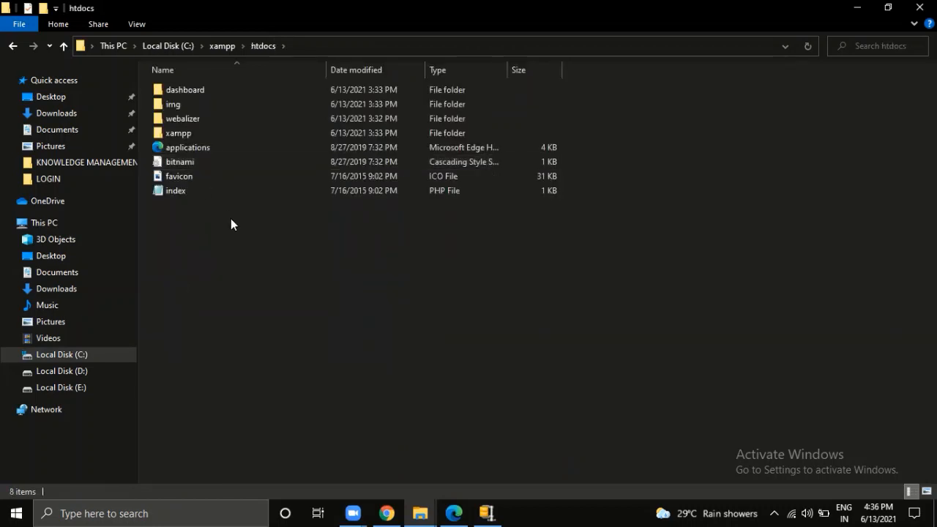
key("ctrl+v")
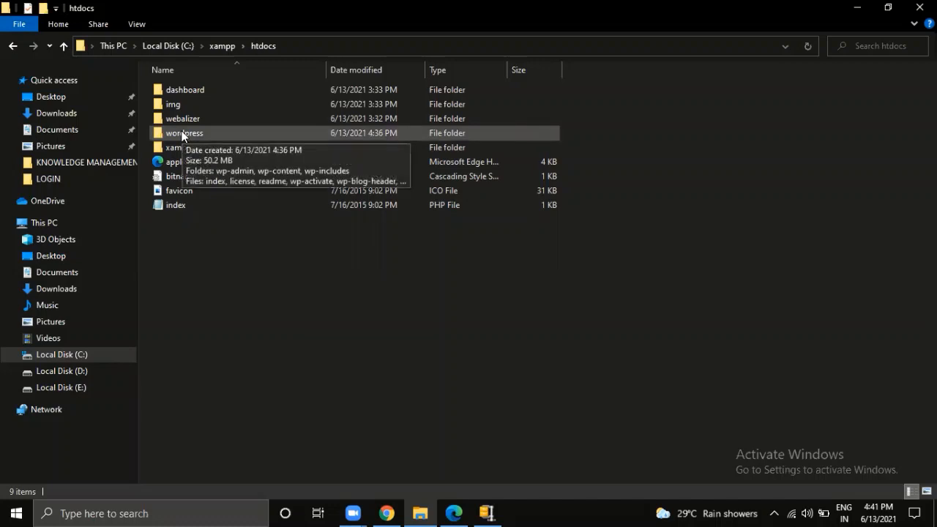
double_click(182, 133)
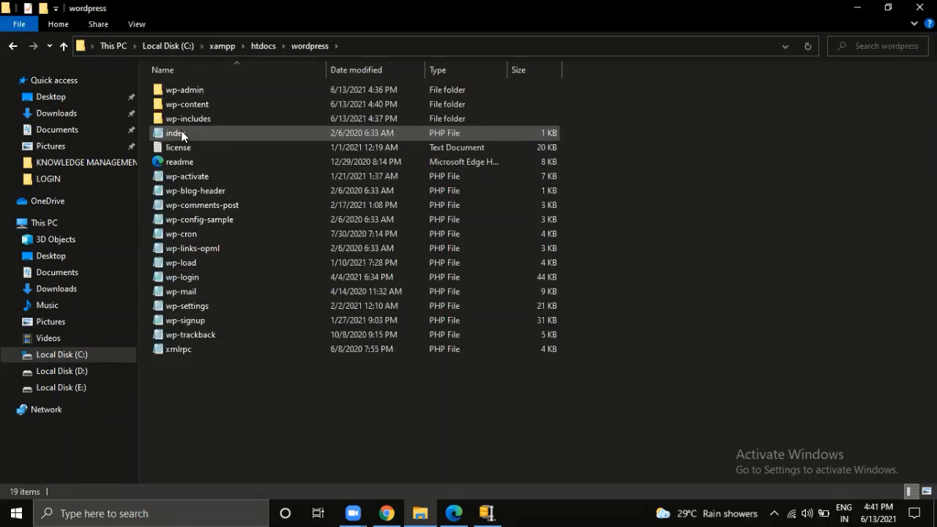
left_click(267, 47)
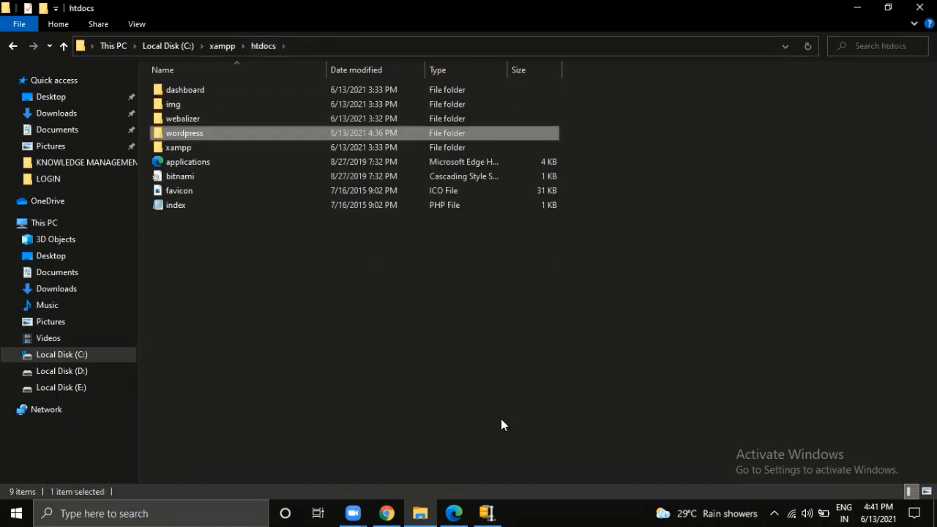
left_click(773, 512)
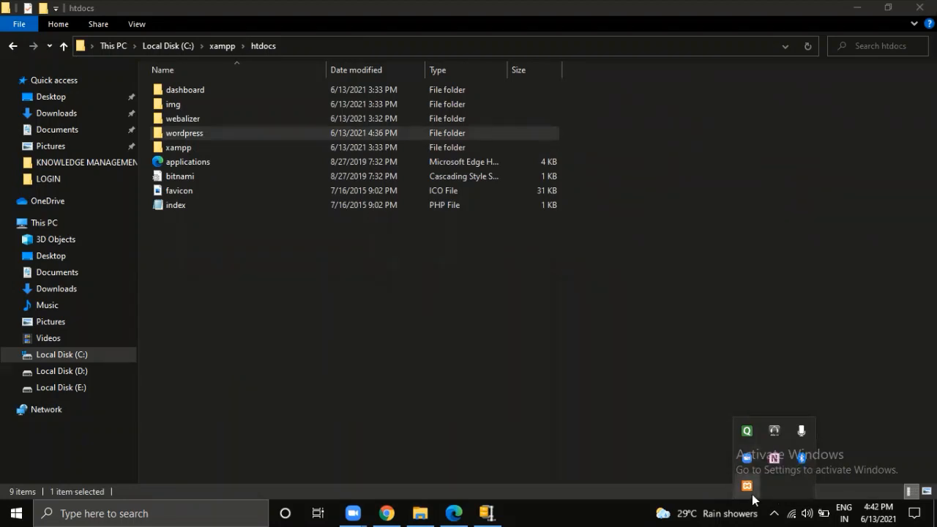
- Launch XAMPP Control Panel via 'xampp' search and start MySQL alongside Apache
left_click(126, 512)
left_click(126, 512)
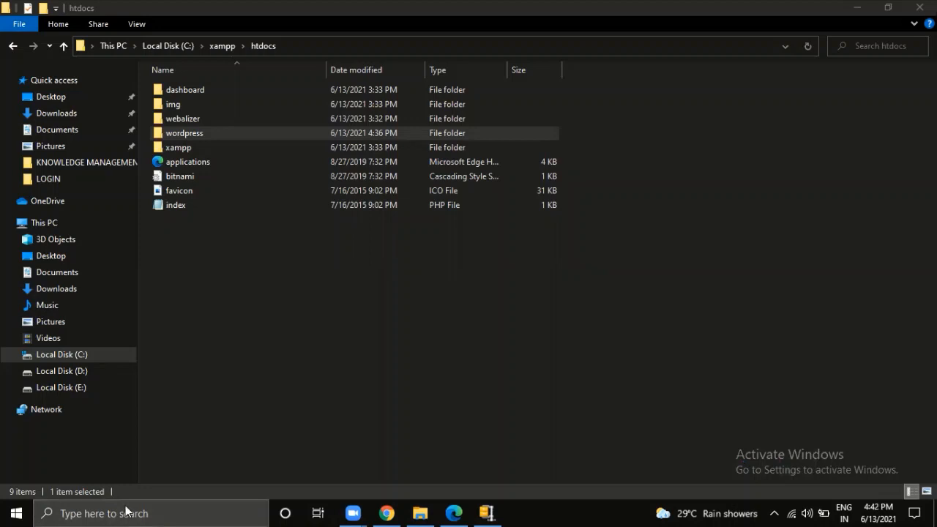
type("xampp")
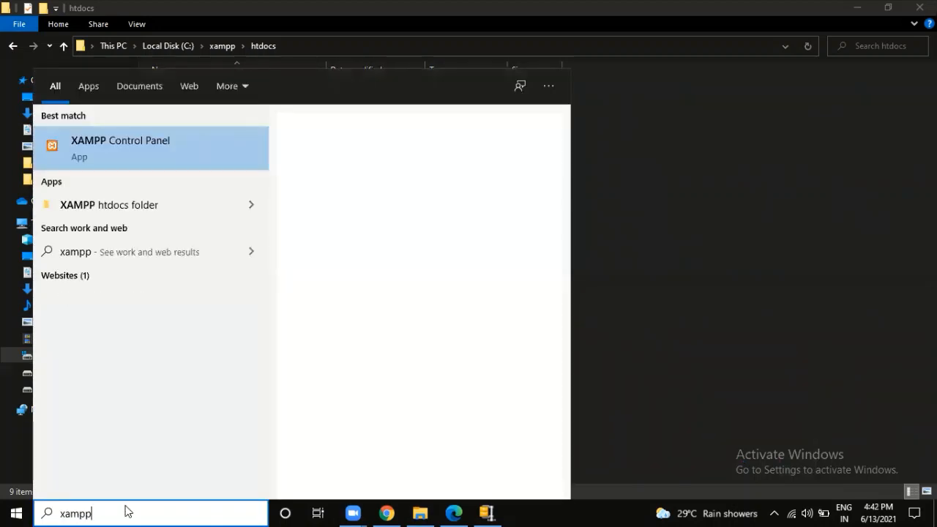
key("Return")
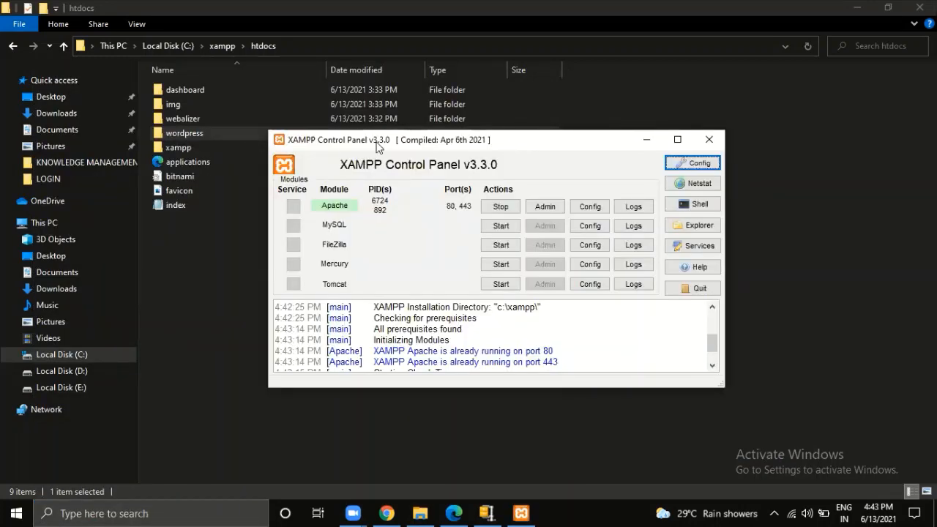
left_click(516, 225)
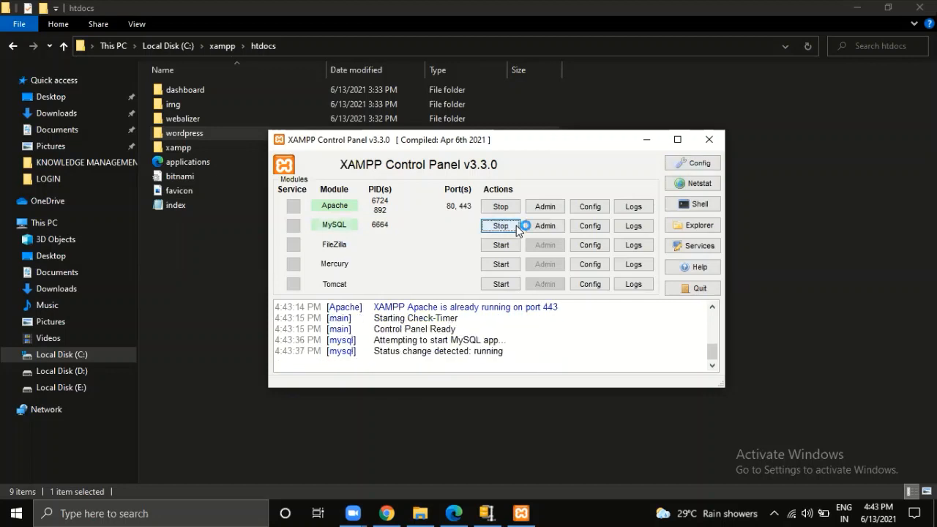
left_click(385, 514)
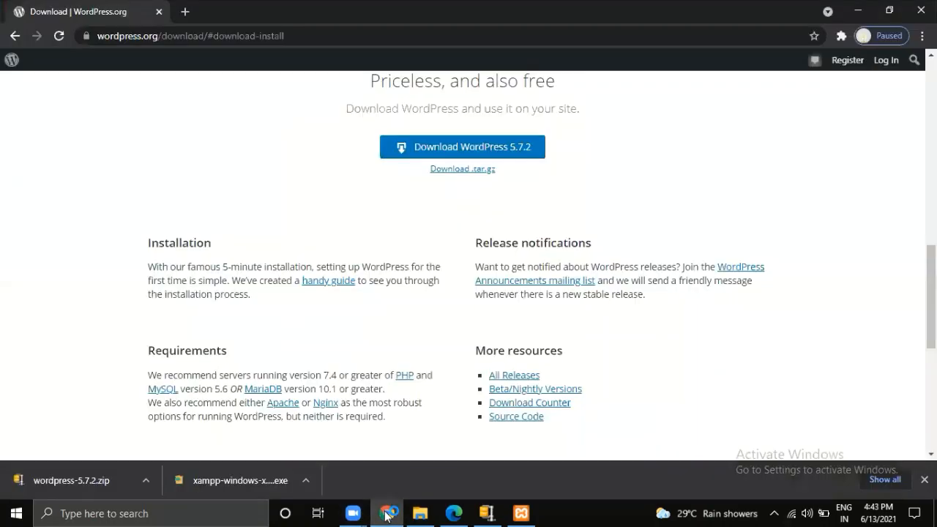
- Load localhost/dashboard in a new tab and open phpMyAdmin from it in another tab
left_click(187, 11)
type("loc")
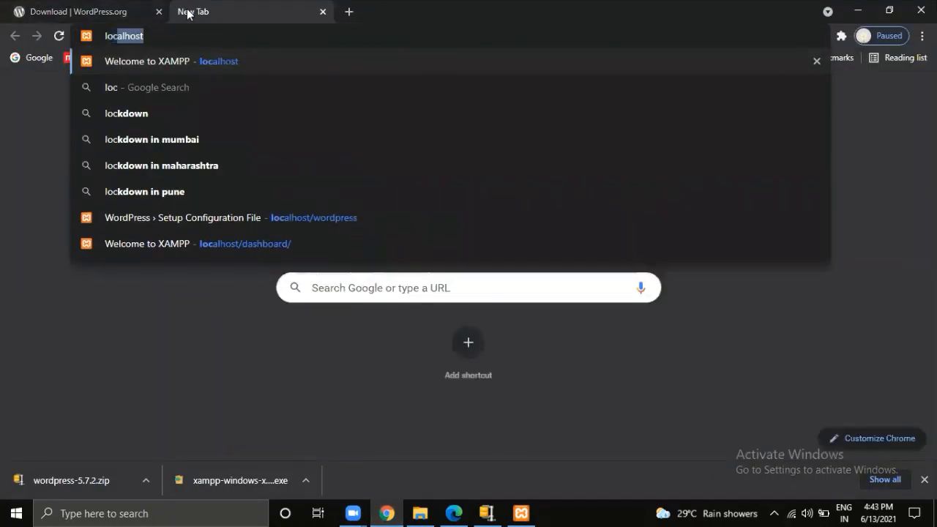
key("Return")
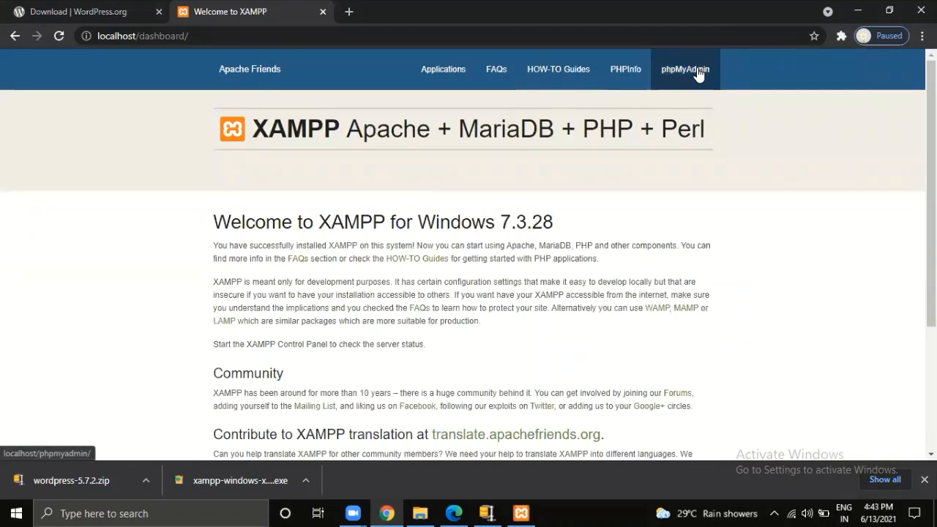
right_click(697, 73)
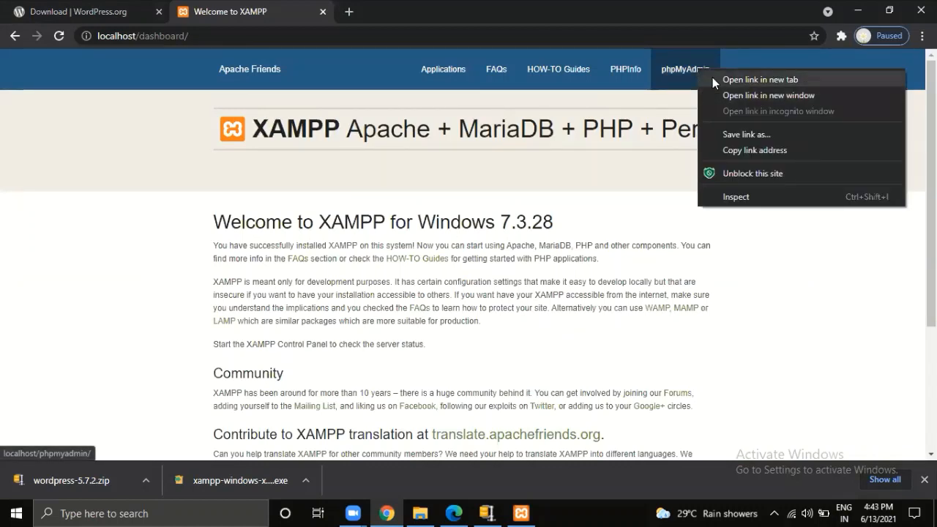
left_click(713, 80)
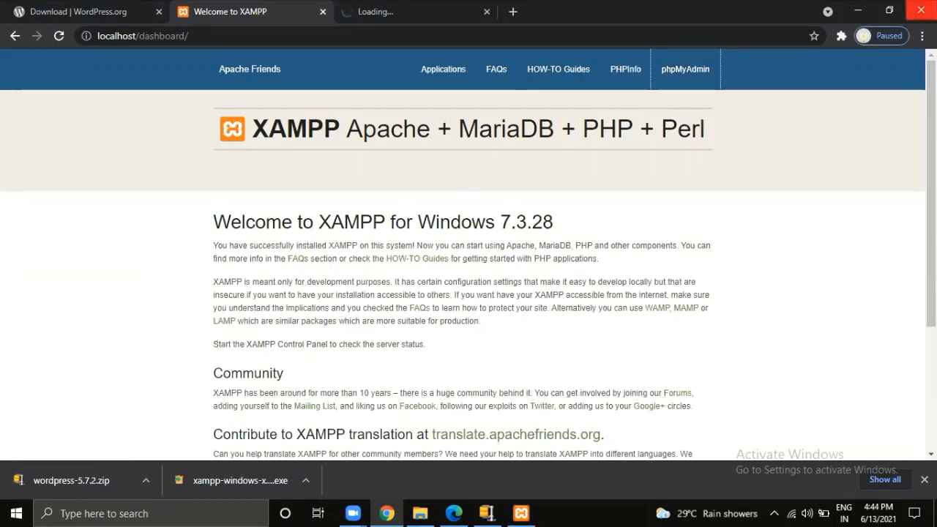
left_click(889, 10)
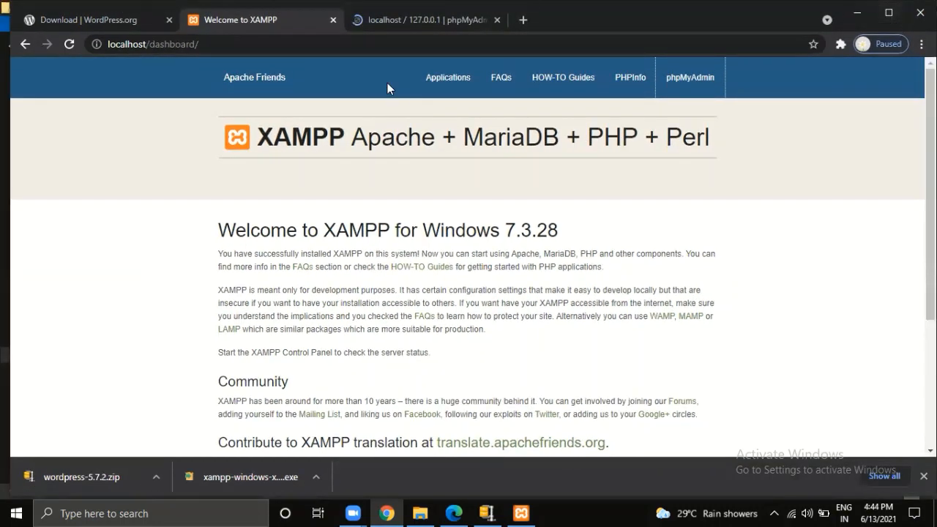
- Create an empty database named 'wordpress' in phpMyAdmin
left_click(401, 29)
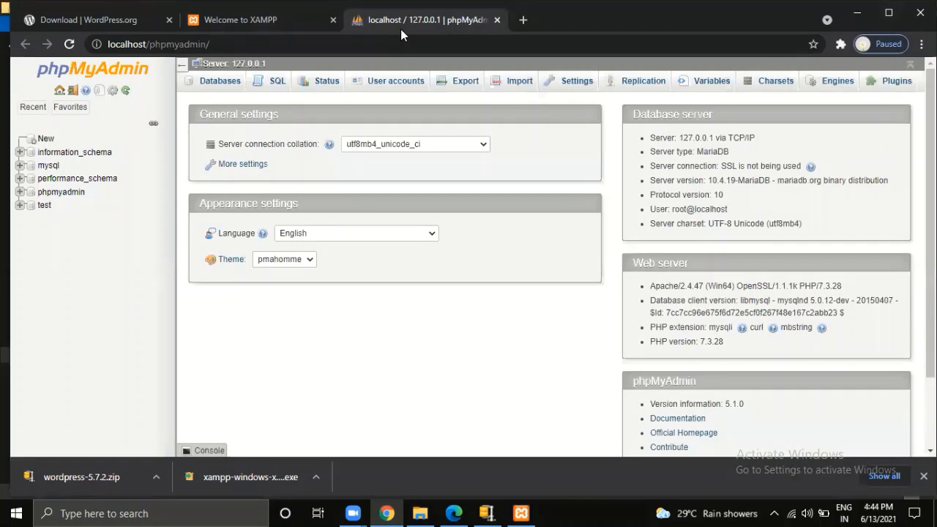
left_click(46, 140)
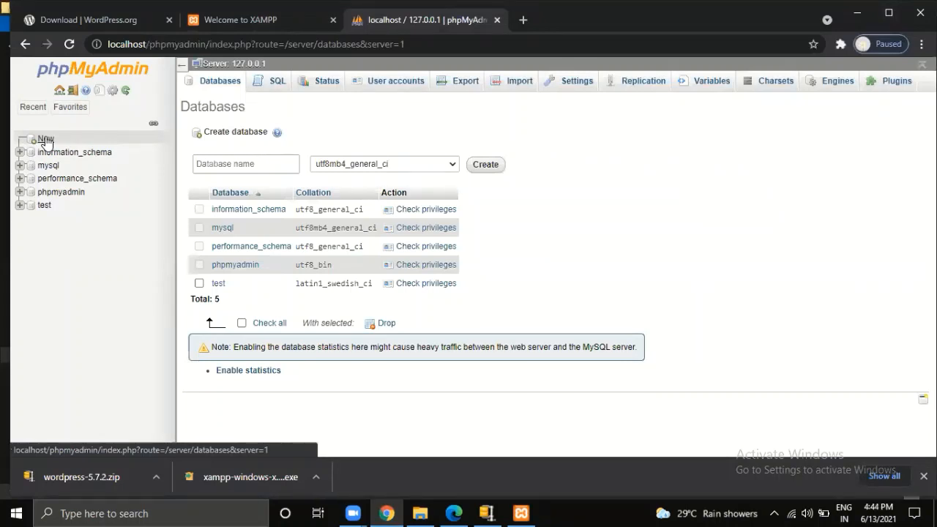
left_click(205, 162)
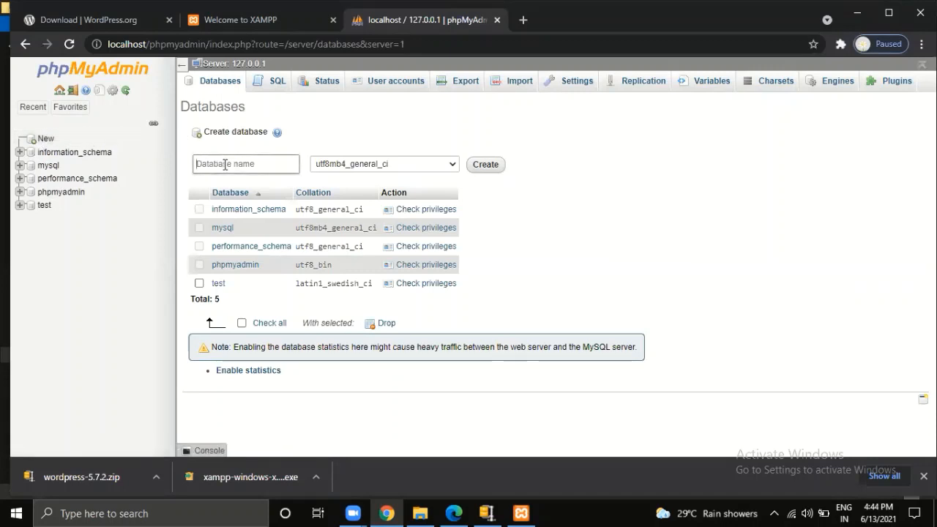
type("wordpress")
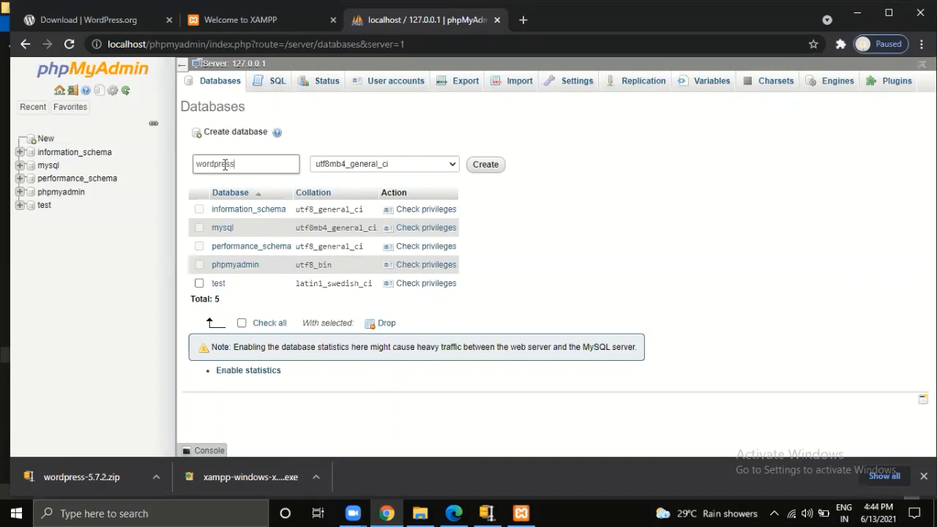
left_click(501, 172)
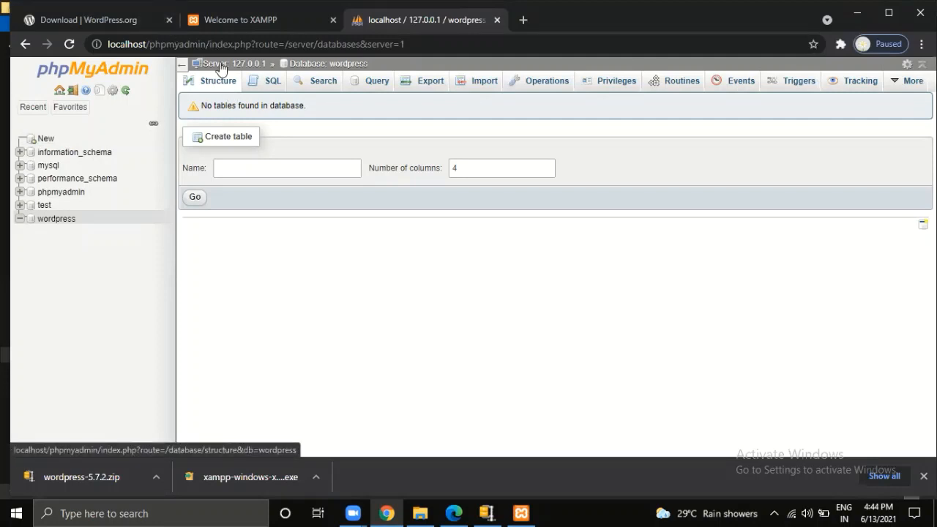
- Return to the XAMPP dashboard tab after checking the wordpress folder in htdocs
left_click(189, 27)
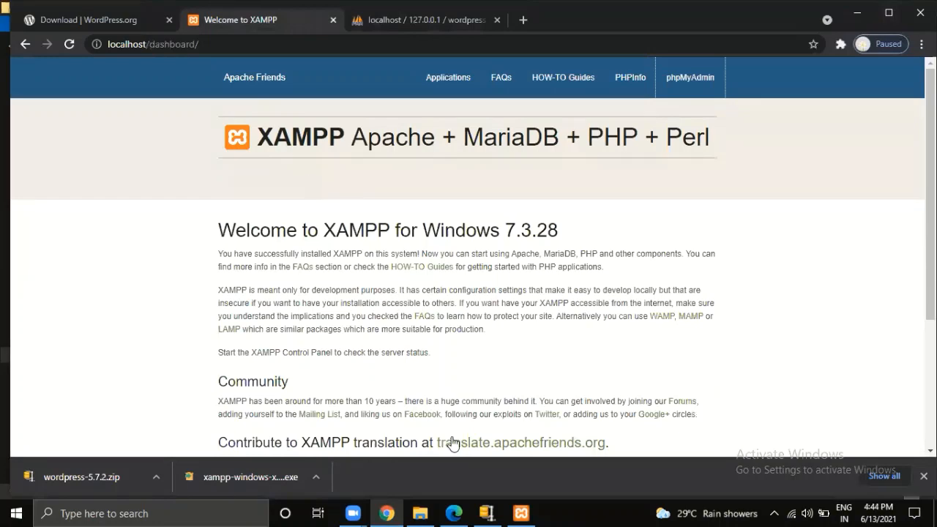
left_click(415, 512)
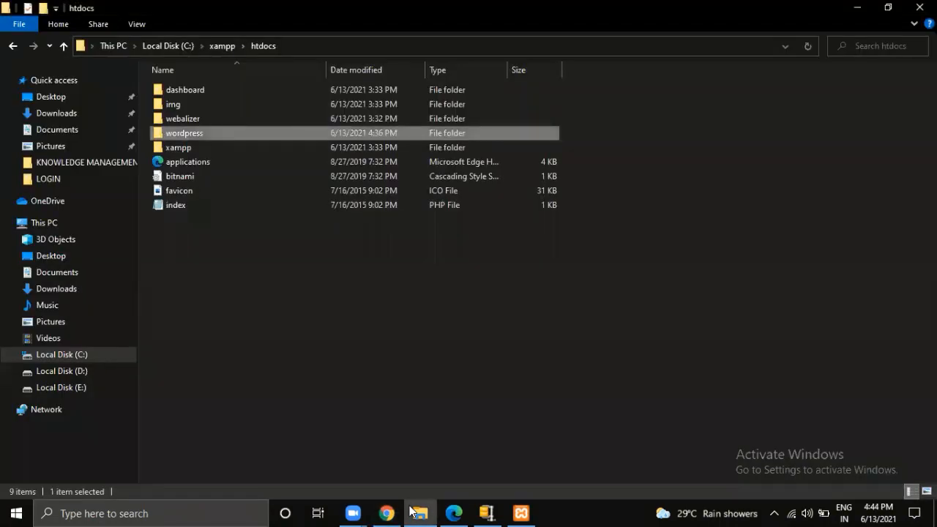
left_click(309, 225)
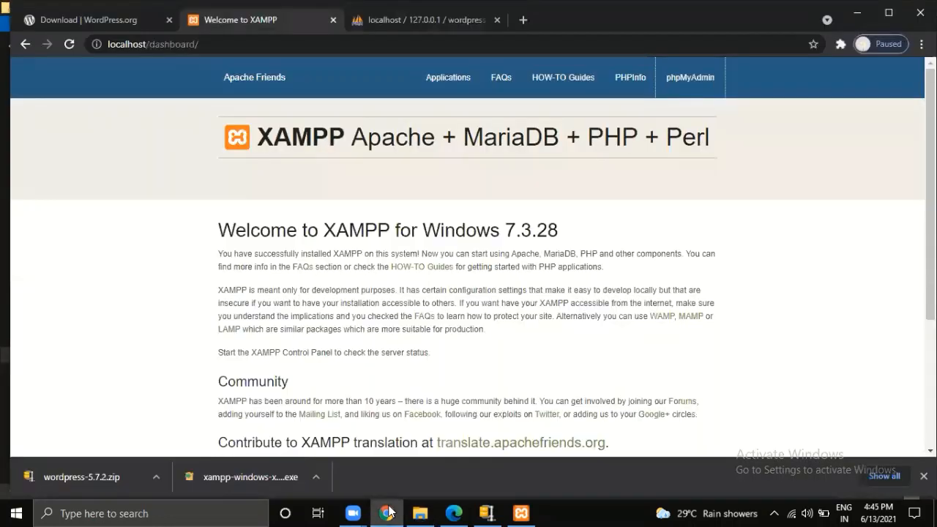
left_click(387, 513)
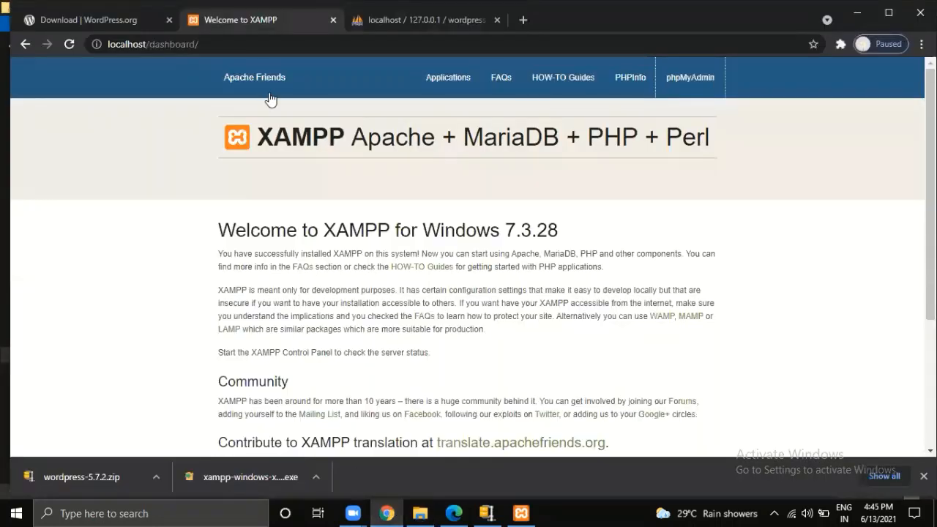
- Change the dashboard address to localhost/wordpress without loading it yet
left_click(341, 44)
left_click(341, 45)
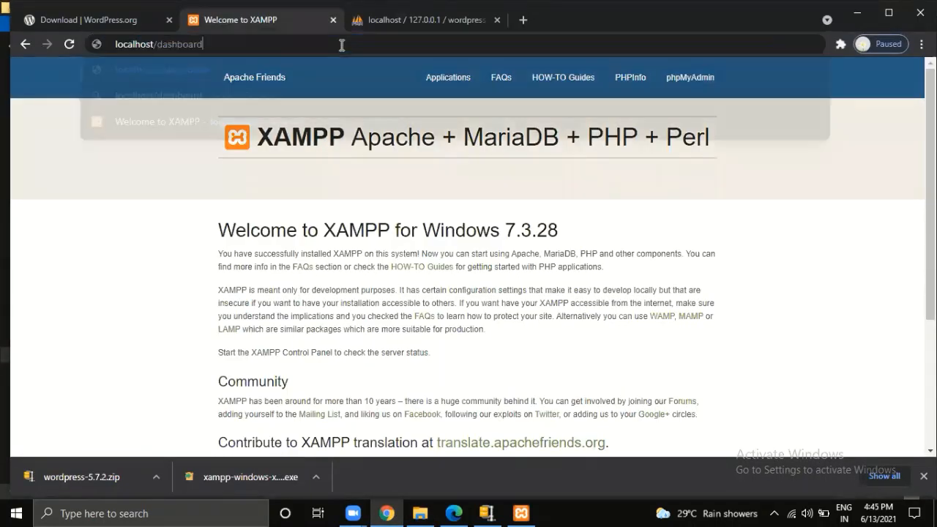
key("BackSpace")
key("BackSpace")
key("BackSpace")
key("BackSpace")
key("BackSpace")
key("BackSpace")
key("BackSpace")
key("BackSpace")
key("BackSpace")
key("BackSpace")
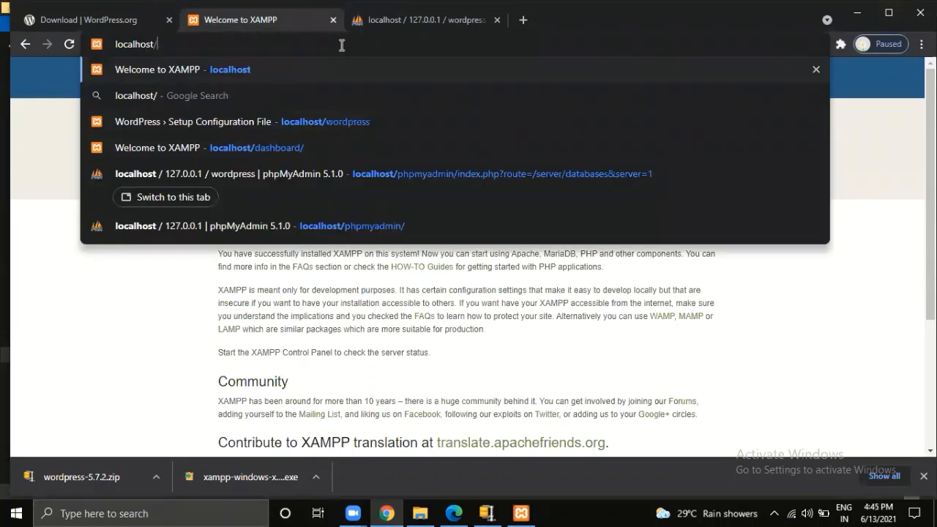
type("word")
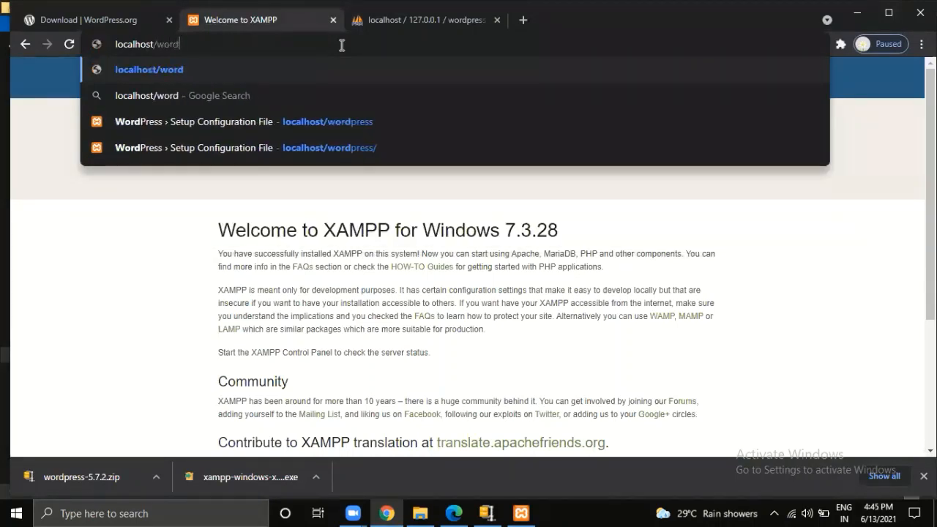
type("press")
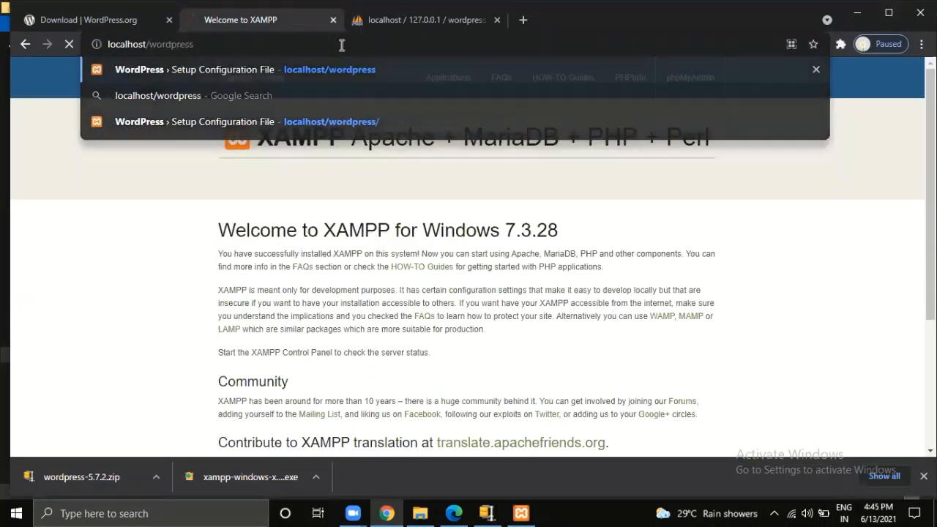
- Load localhost/wordpress and continue setup in English (United States)
key("Return")
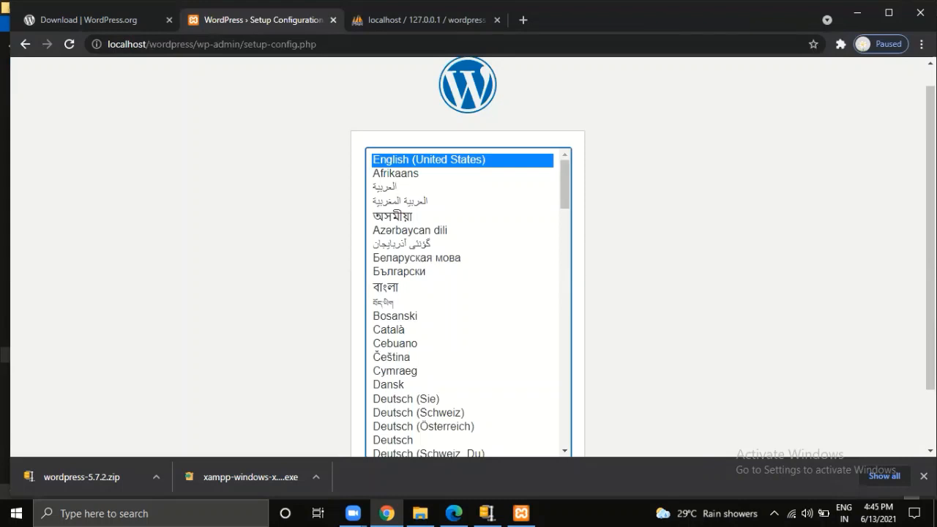
scroll(469, 256, "down", 1)
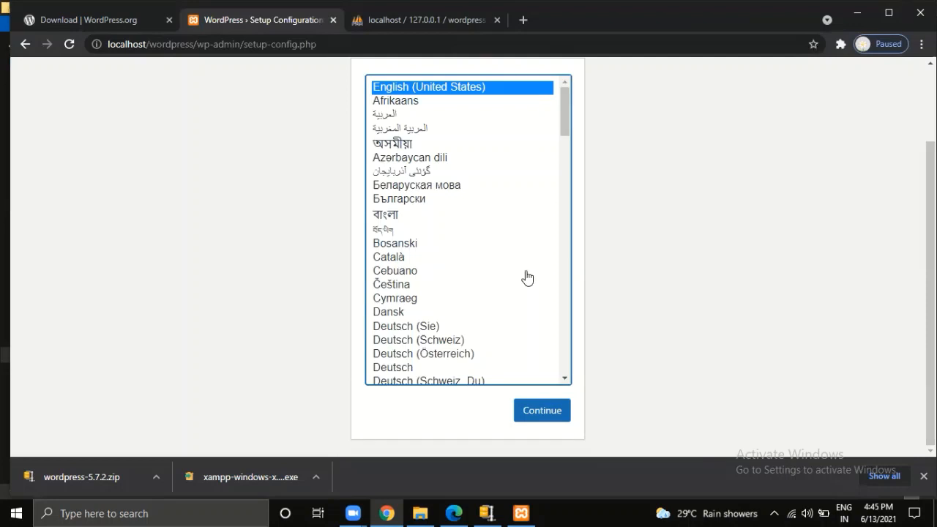
left_click(530, 412)
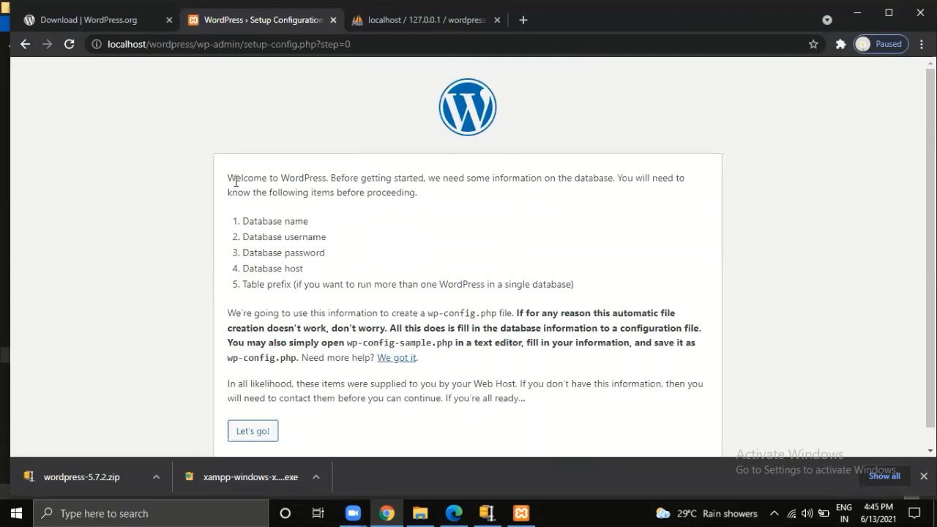
left_click_drag(229, 178, 457, 192)
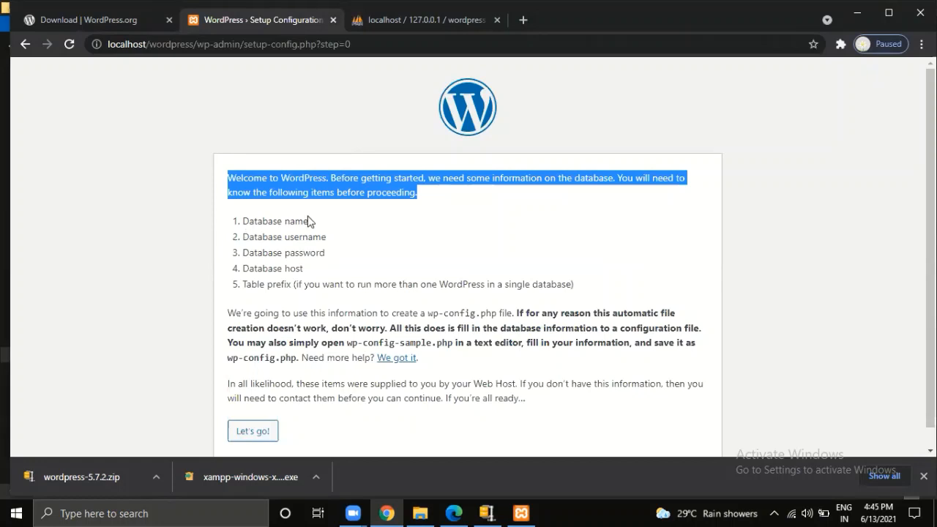
left_click(467, 23)
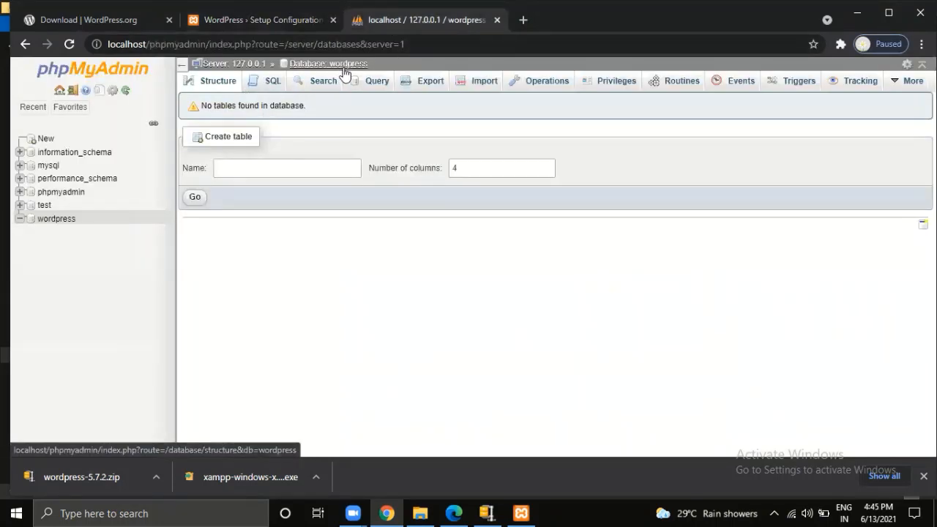
left_click(296, 28)
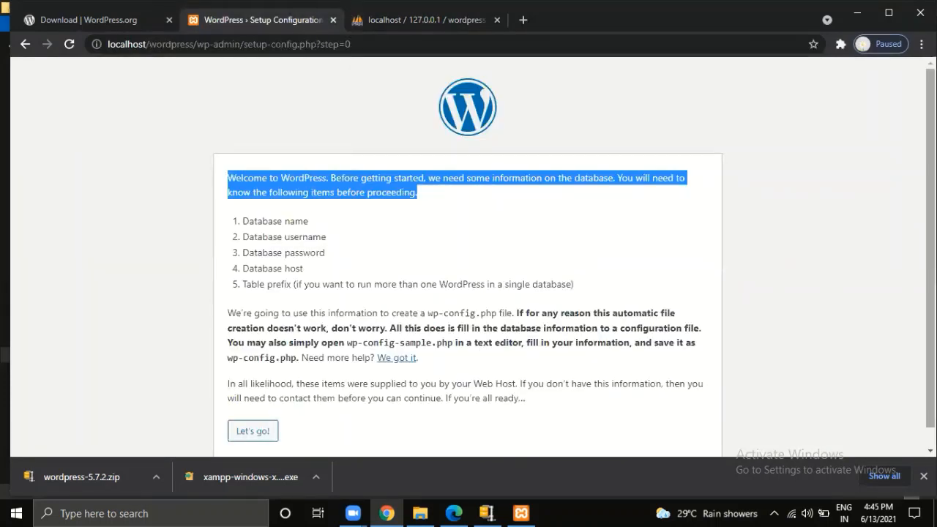
scroll(469, 256, "down", 1)
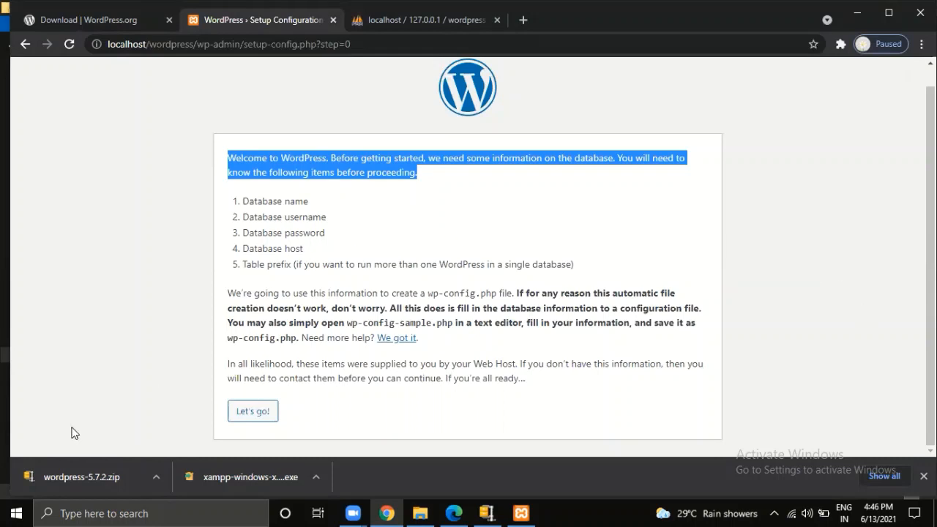
- Submit database wordpress, user root, blank password, host localhost and table prefix wp_
left_click(242, 412)
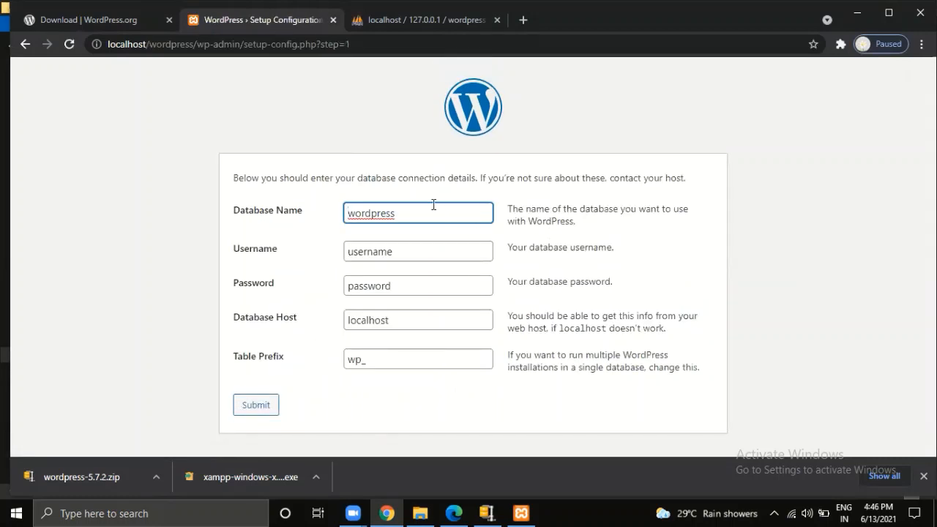
left_click(429, 256)
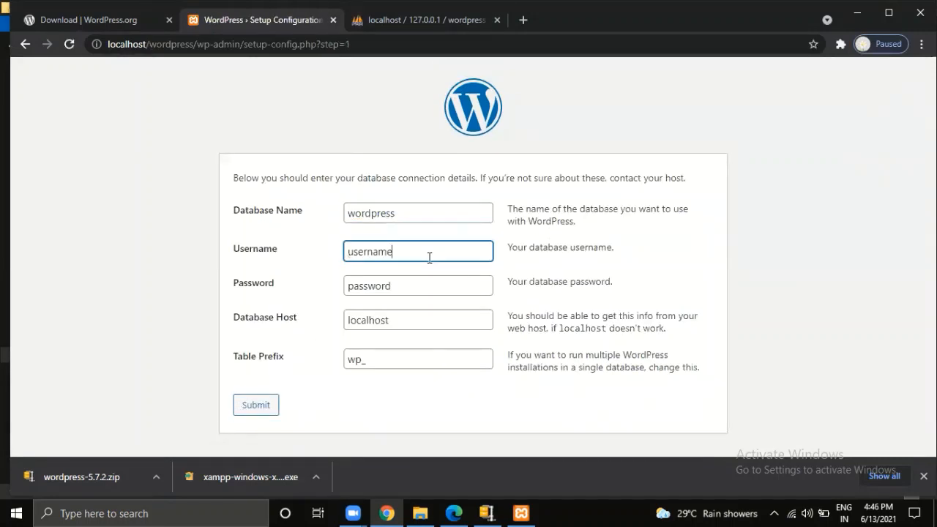
key("BackSpace")
key("BackSpace")
key("BackSpace")
key("BackSpace")
key("BackSpace")
key("BackSpace")
key("BackSpace")
key("BackSpace")
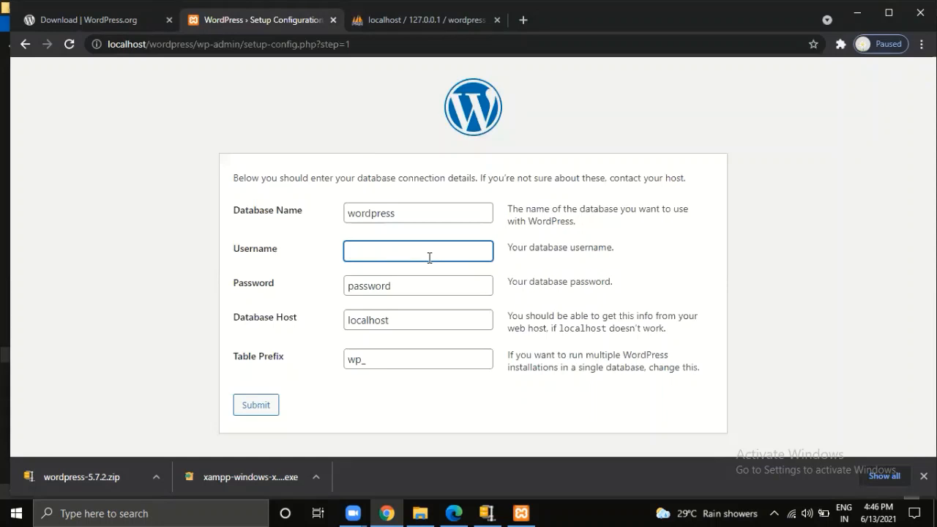
type("root")
left_click(420, 290)
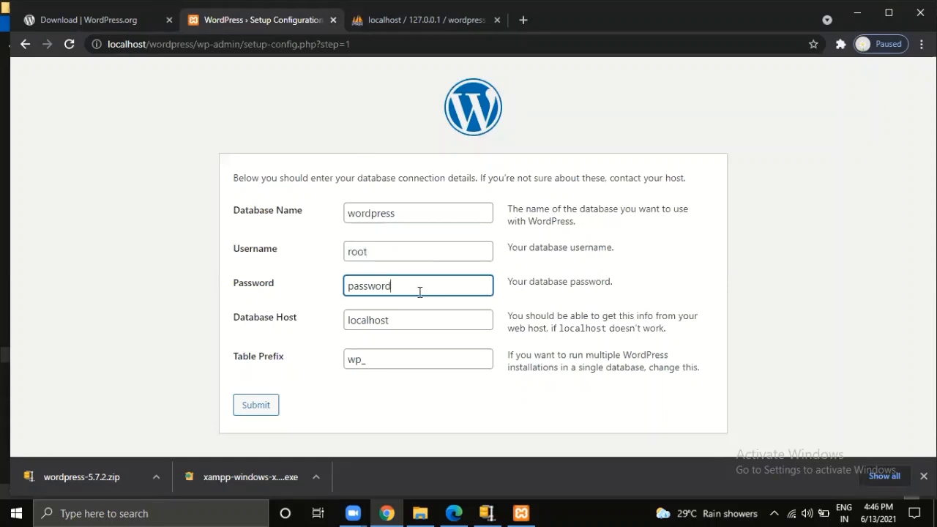
key("BackSpace")
key("BackSpace")
key("BackSpace")
key("BackSpace")
key("BackSpace")
key("BackSpace")
key("BackSpace")
key("BackSpace")
left_click(418, 319)
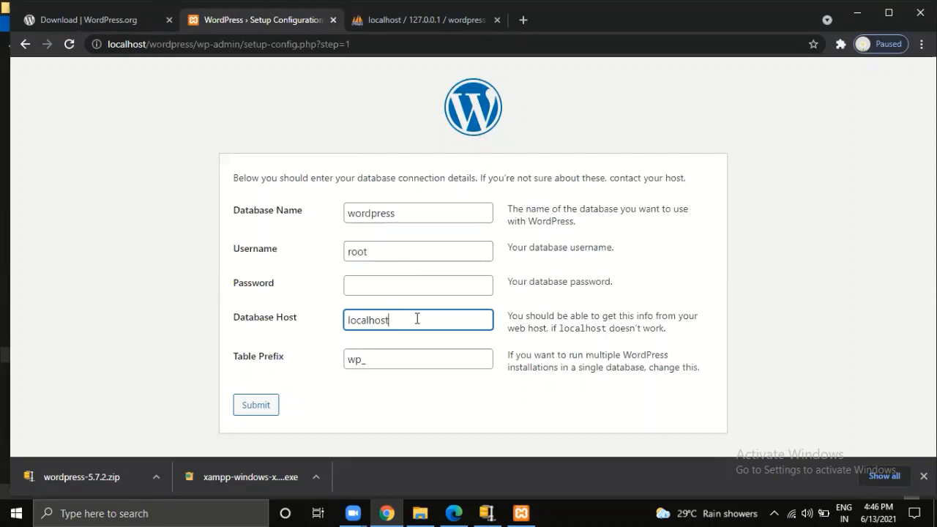
left_click(380, 361)
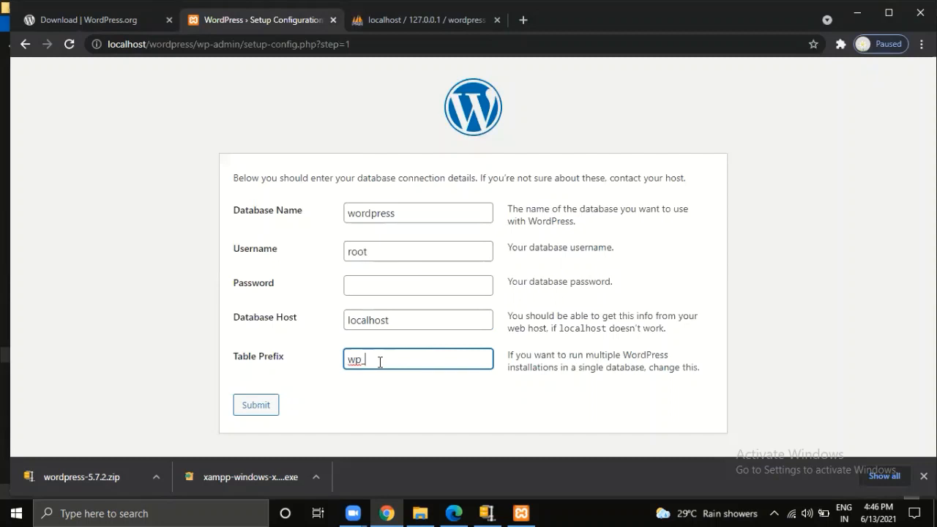
left_click(238, 410)
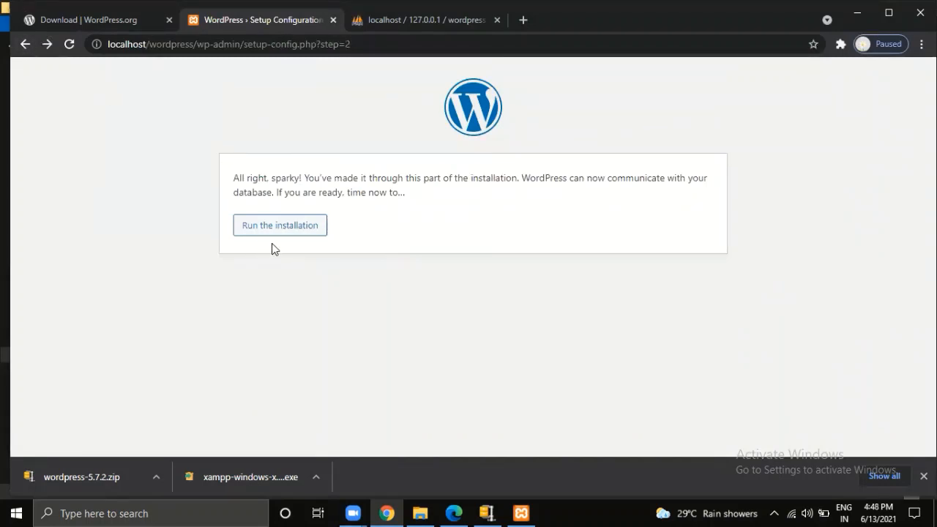
- Run the installation and enter Site Title 'healthncare' plus an admin username
left_click(303, 228)
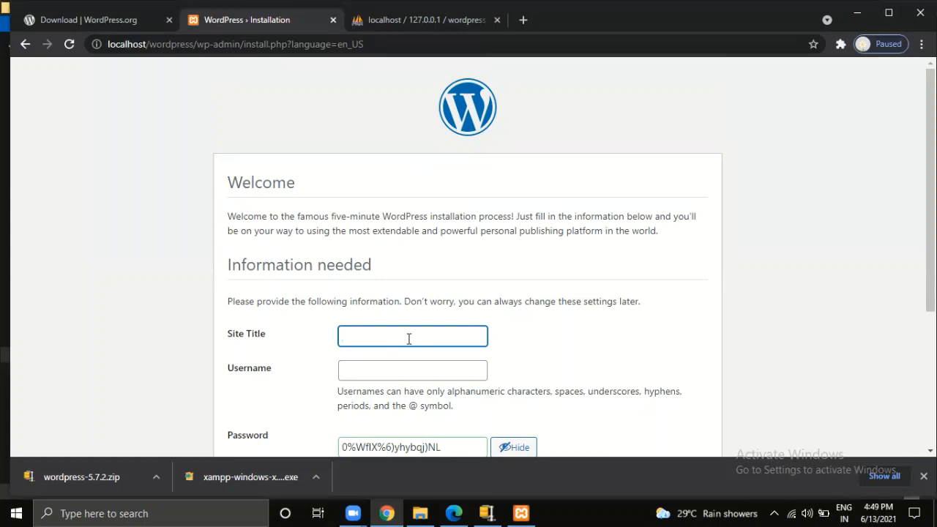
type("h")
key("BackSpace")
type("healthncare")
key("Tab")
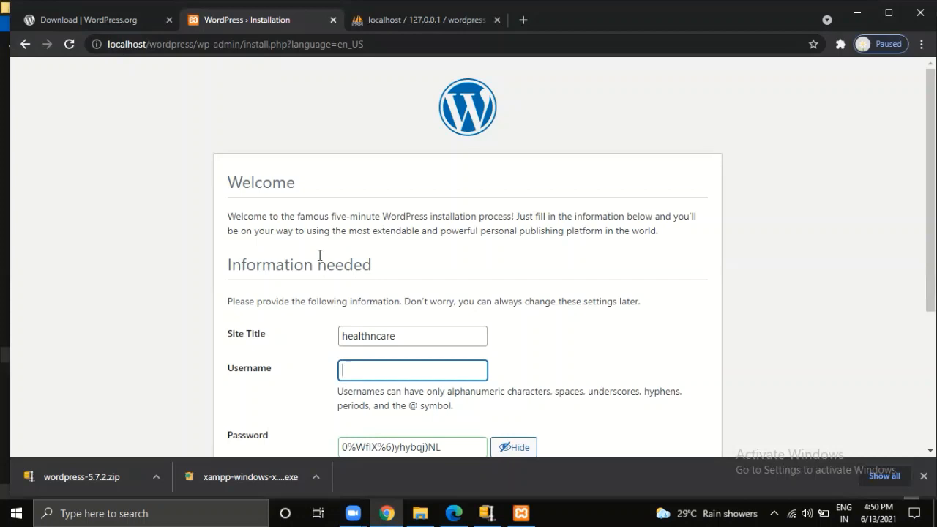
type("myhealth")
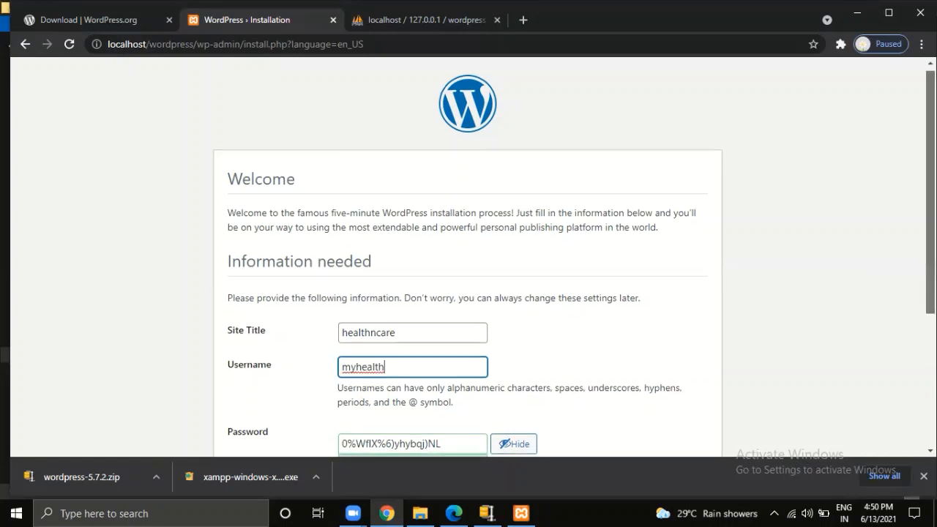
scroll(258, 322, "down", 3)
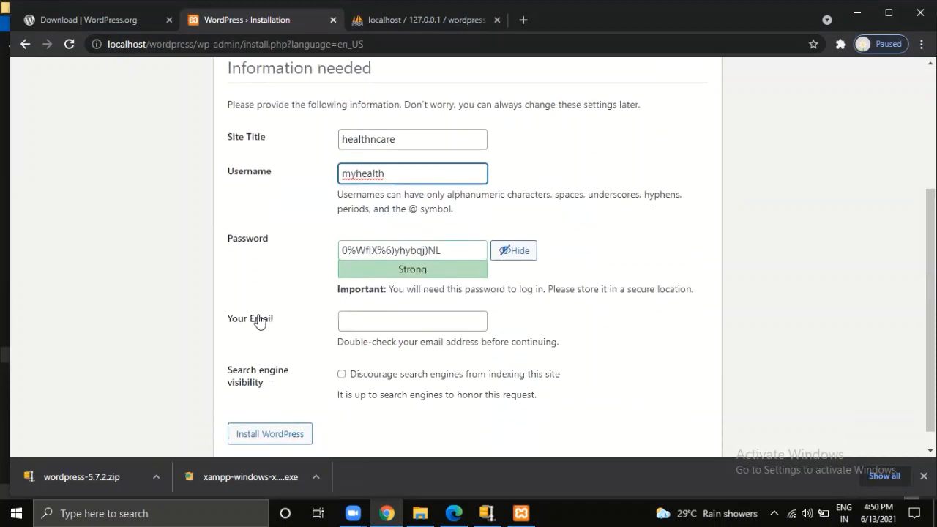
- Overwrite the generated admin password with your own password, then hide and re-show it to check
left_click(460, 252)
left_click_drag(460, 252, 282, 271)
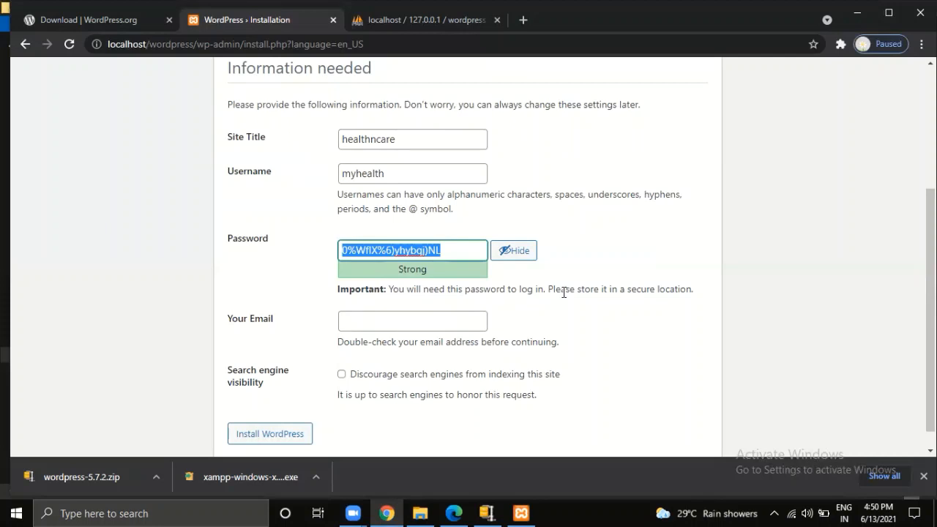
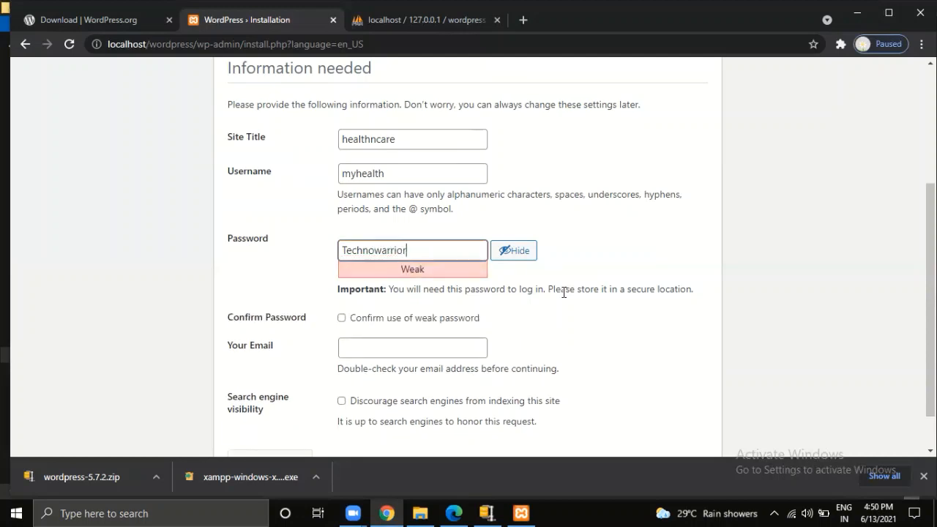
left_click(510, 250)
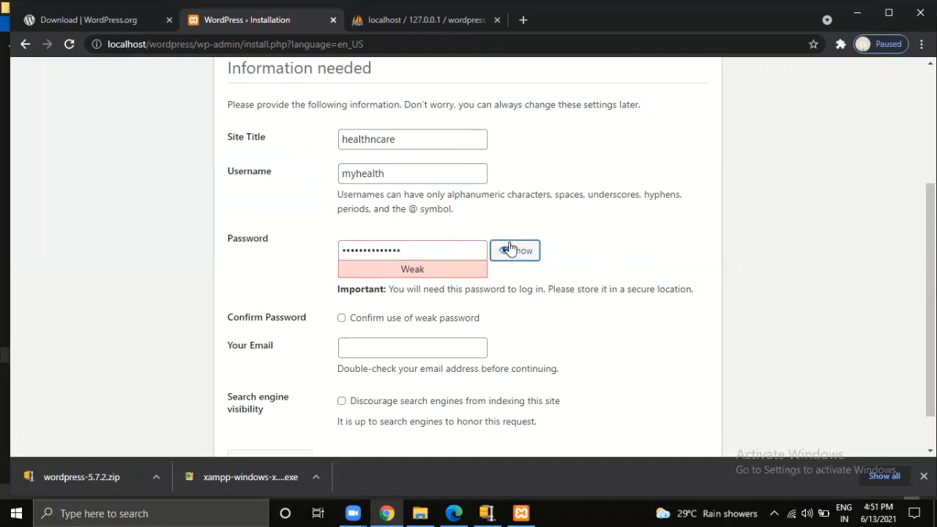
left_click(510, 250)
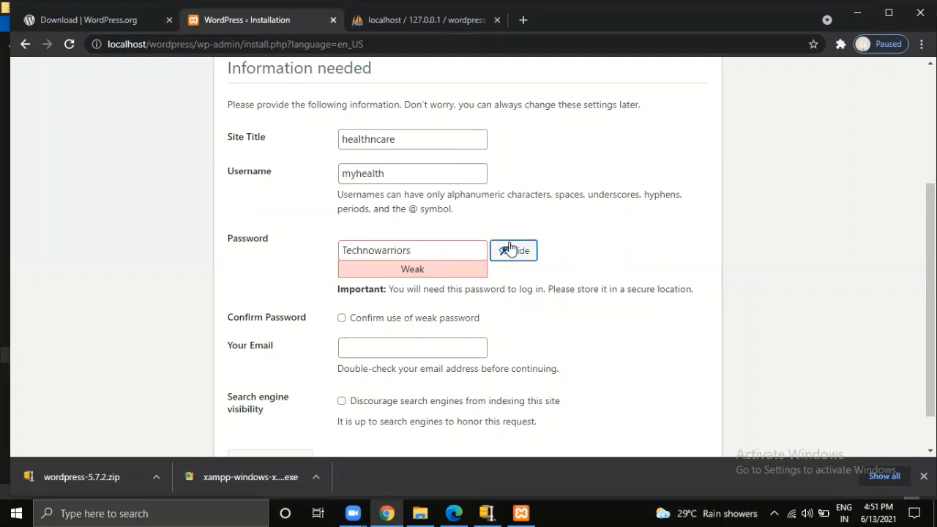
left_click(386, 354)
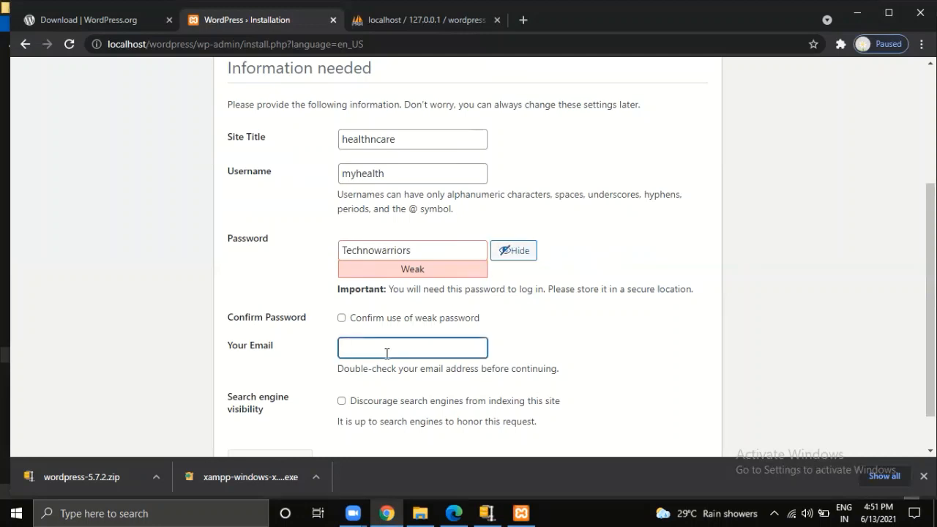
- Tick 'Confirm use of weak password' and enter the admin's e-mail in the Your Email field
left_click(341, 320)
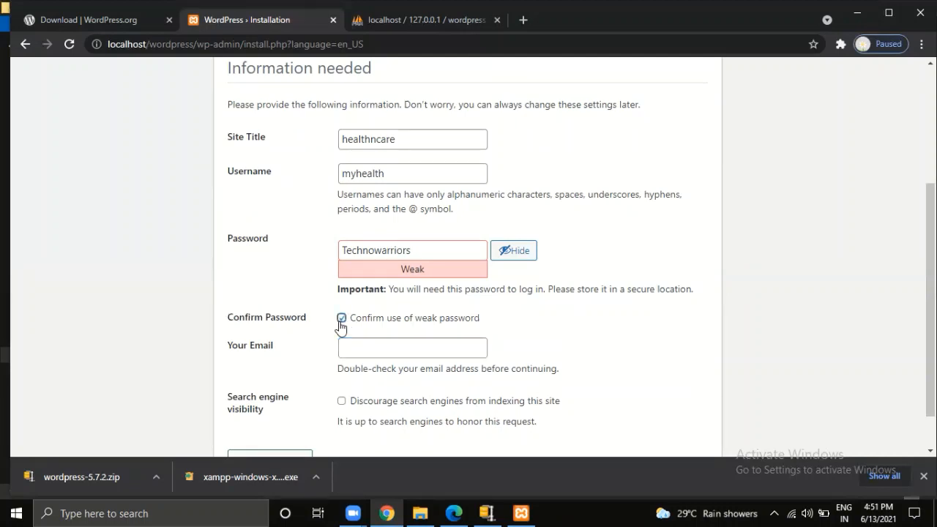
left_click(373, 351)
type("qw")
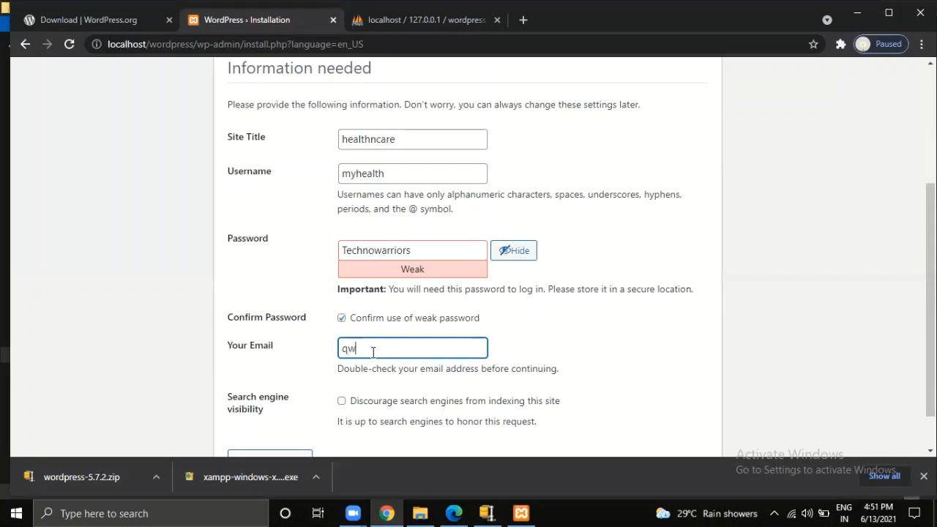
type("e@example.com")
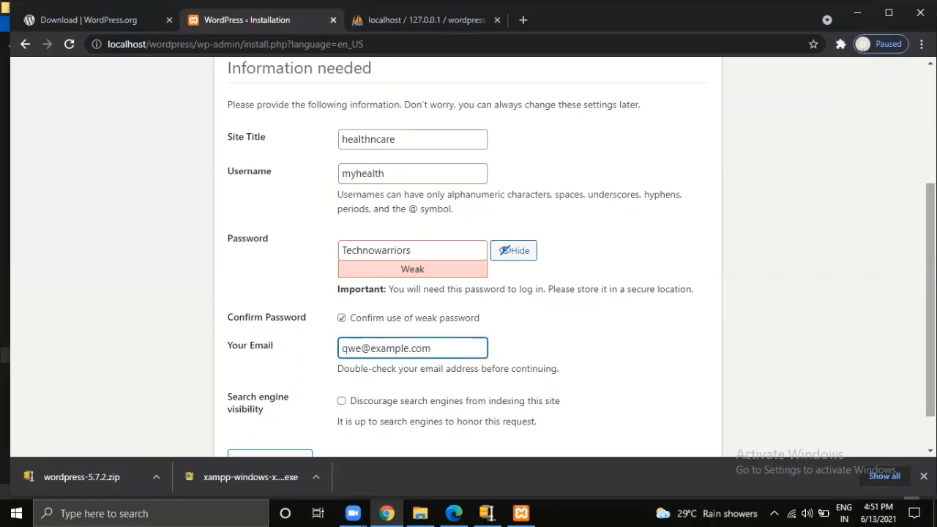
scroll(728, 325, "down", 1)
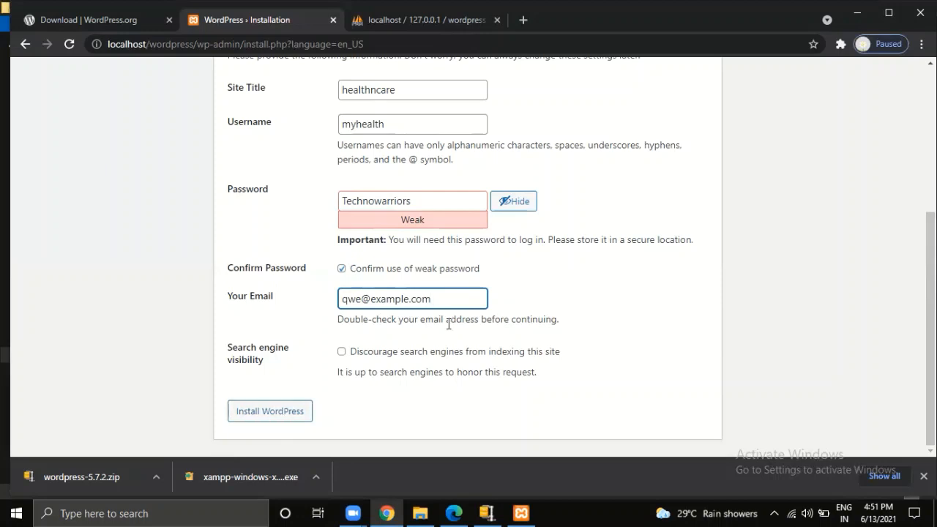
left_click_drag(444, 302, 300, 308)
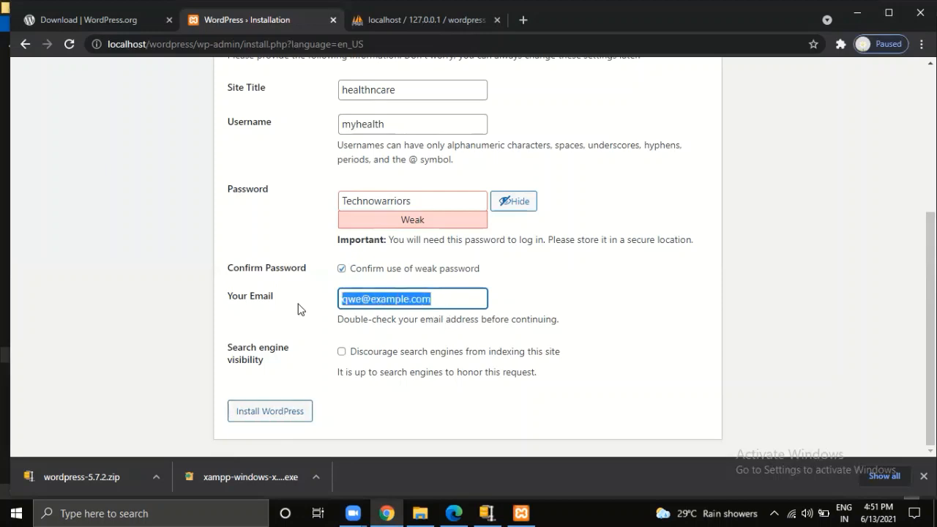
left_click(353, 422)
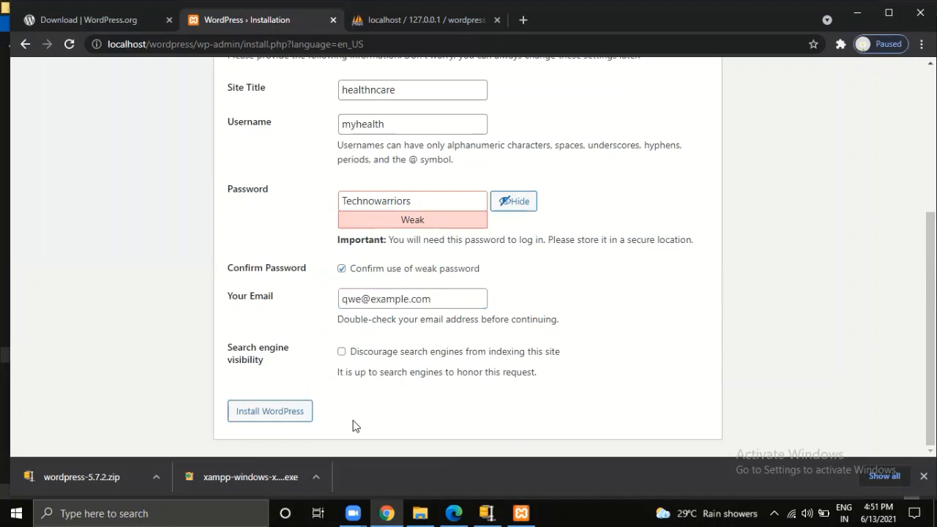
- Run Install WordPress, then go from the Success page to the healthncare wp-login.php page
left_click(270, 413)
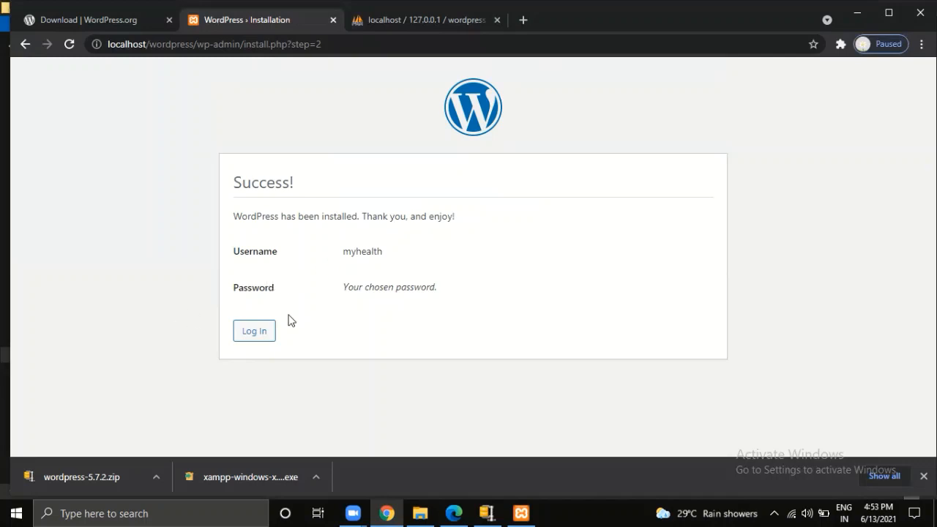
left_click(256, 336)
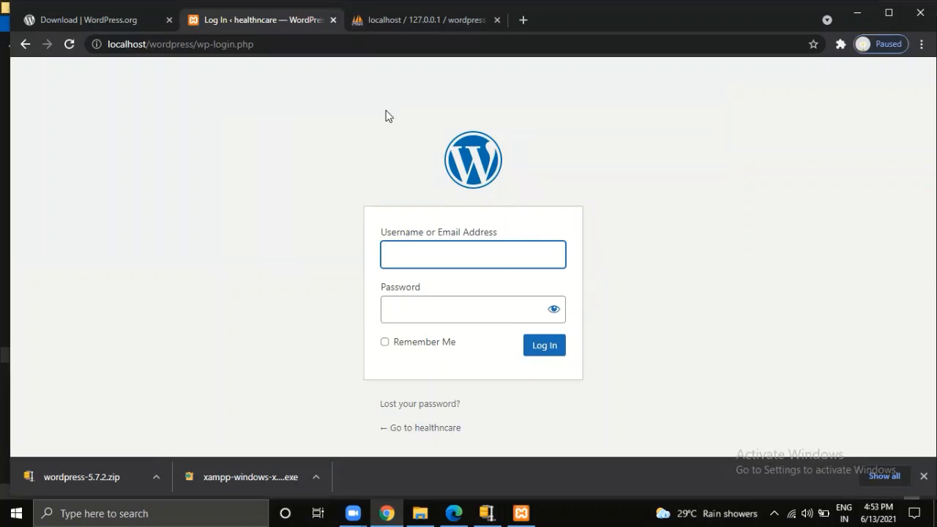
left_click(406, 22)
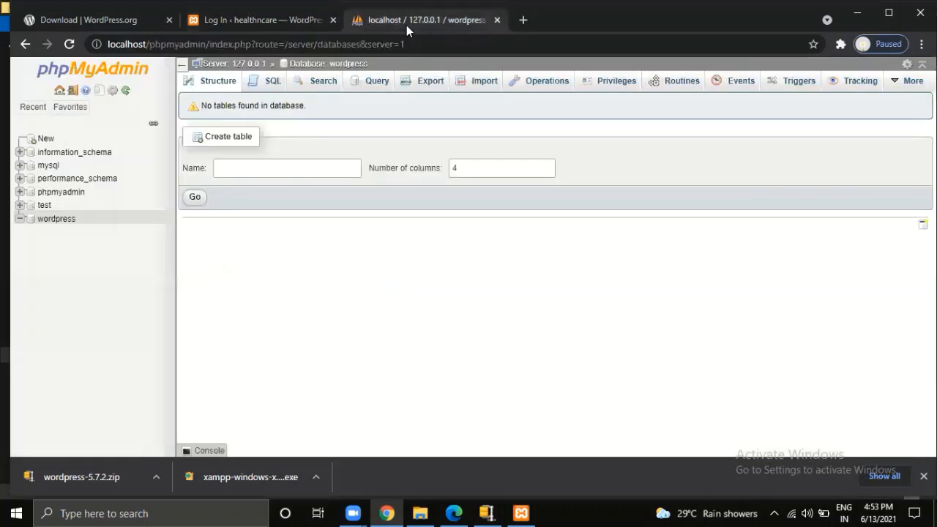
left_click(70, 45)
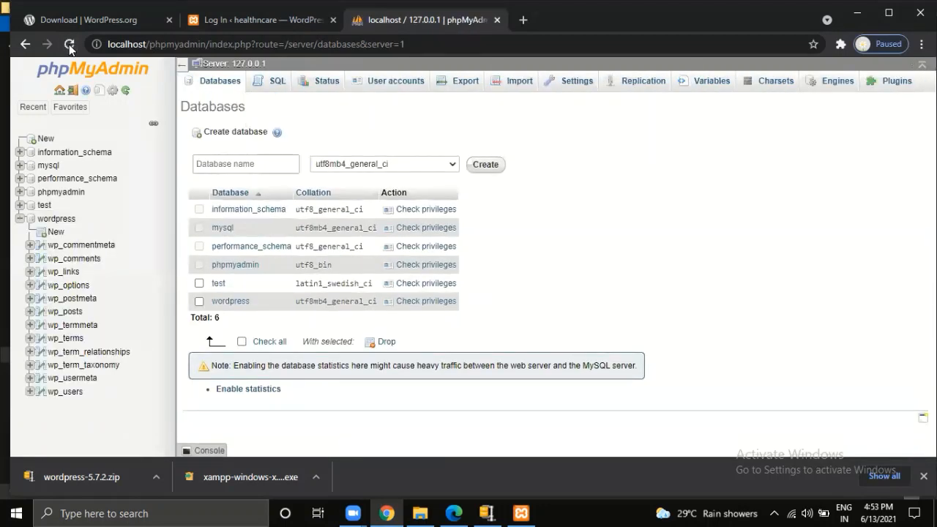
left_click(61, 223)
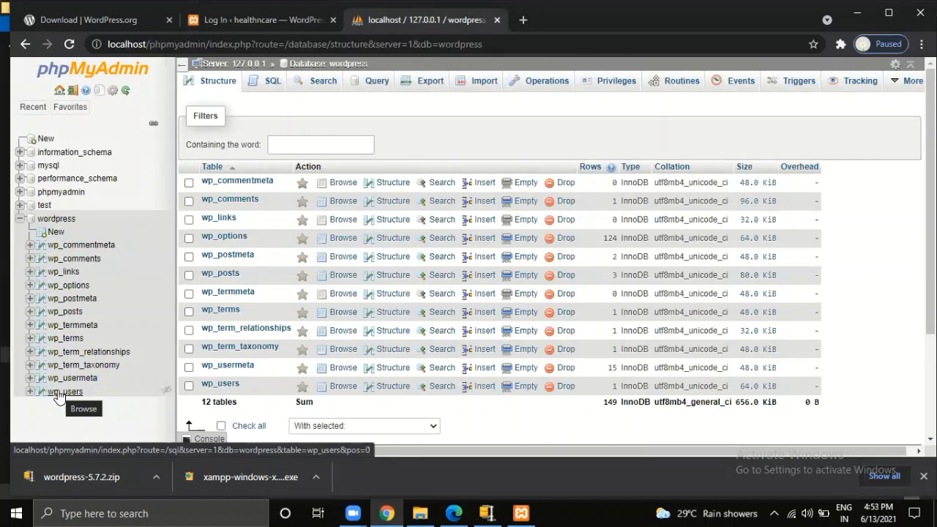
left_click(250, 24)
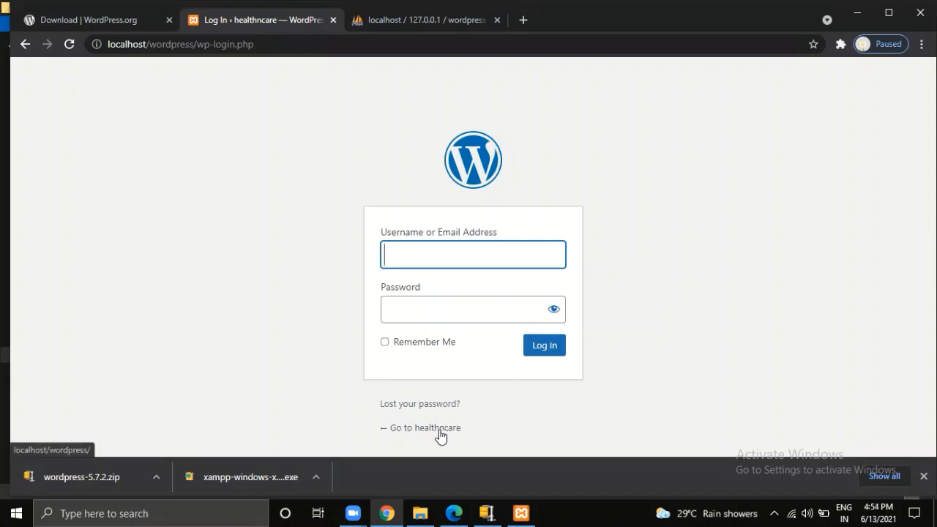
left_click(727, 287)
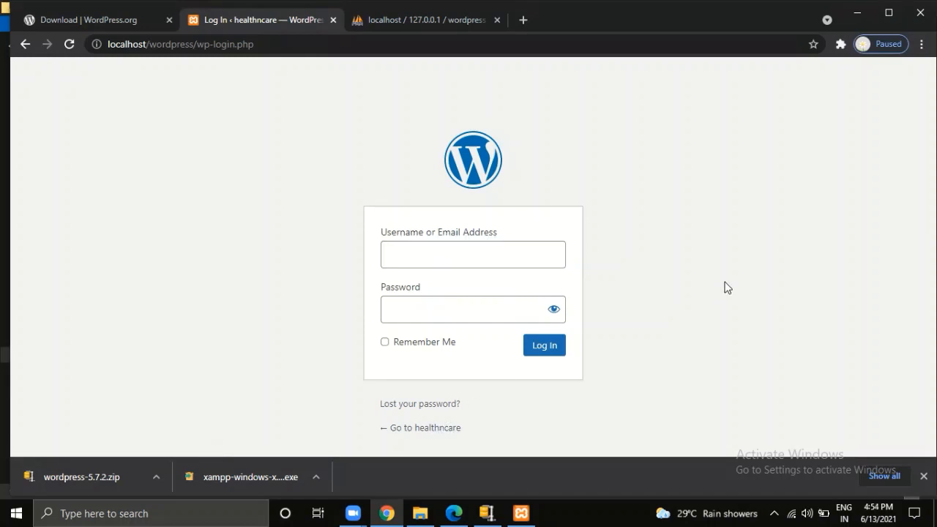